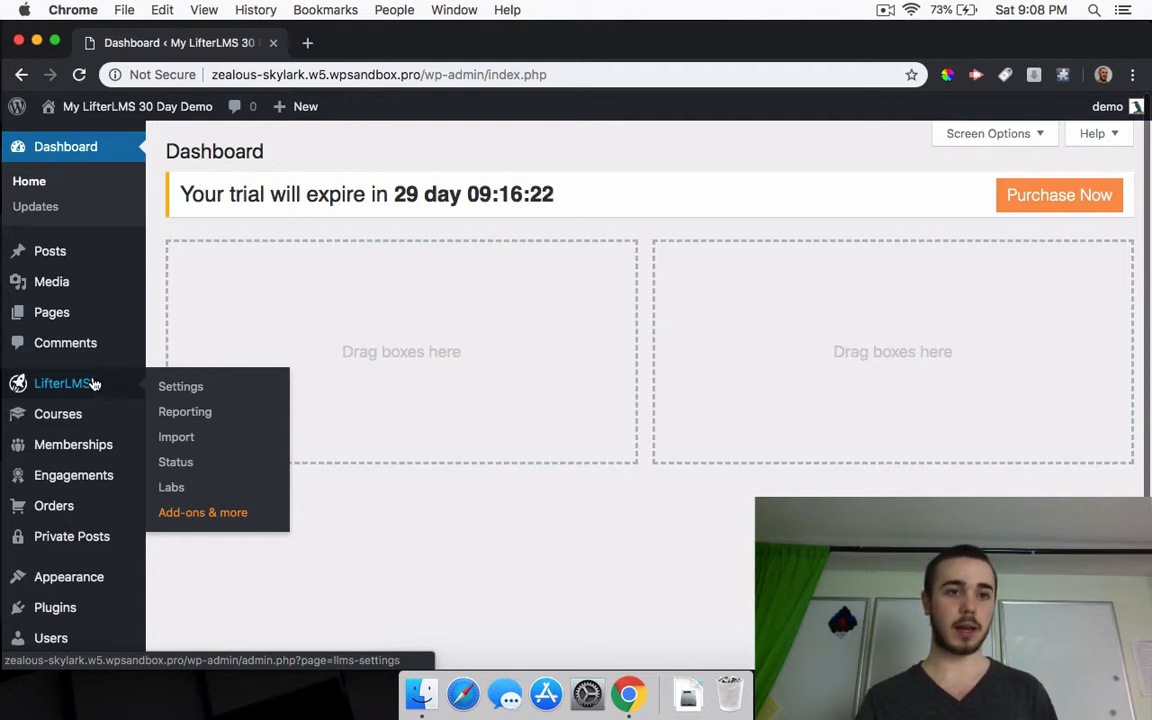
Step: Open the LifterLMS settings and review the General page's weekly activity, popular add-ons, Quick Links, Features and General Settings sections
left_click(166, 389)
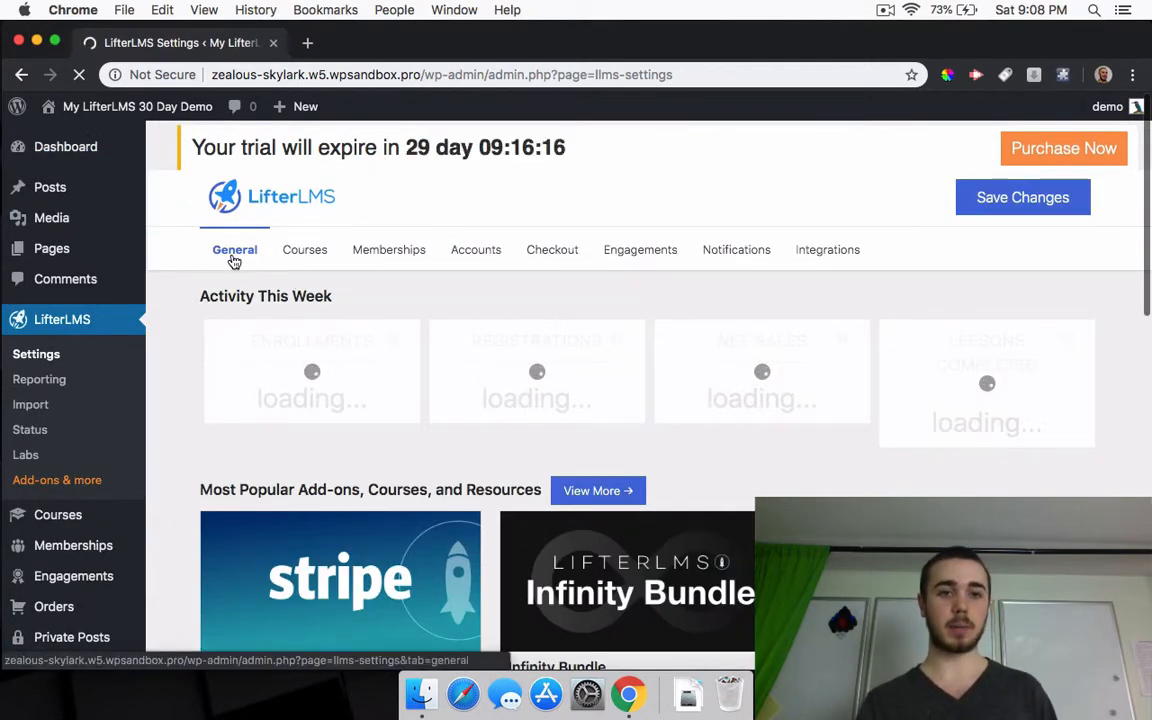
scroll(279, 307, "down", 1)
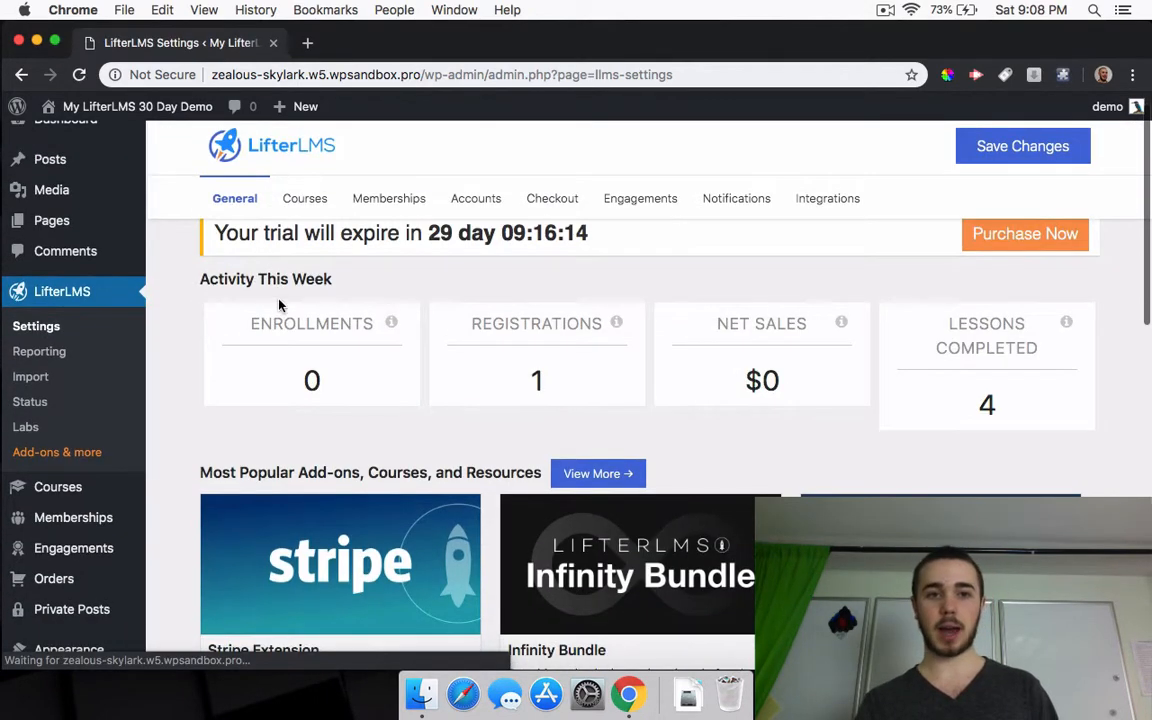
scroll(290, 288, "down", 2)
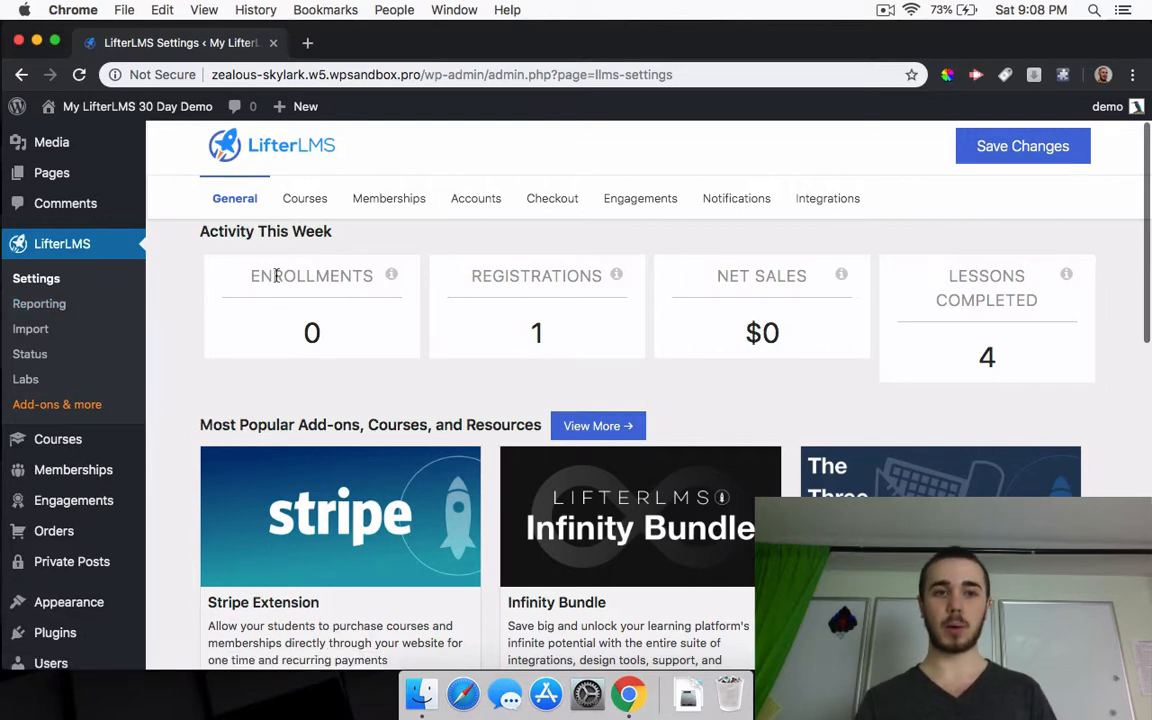
scroll(276, 276, "down", 5)
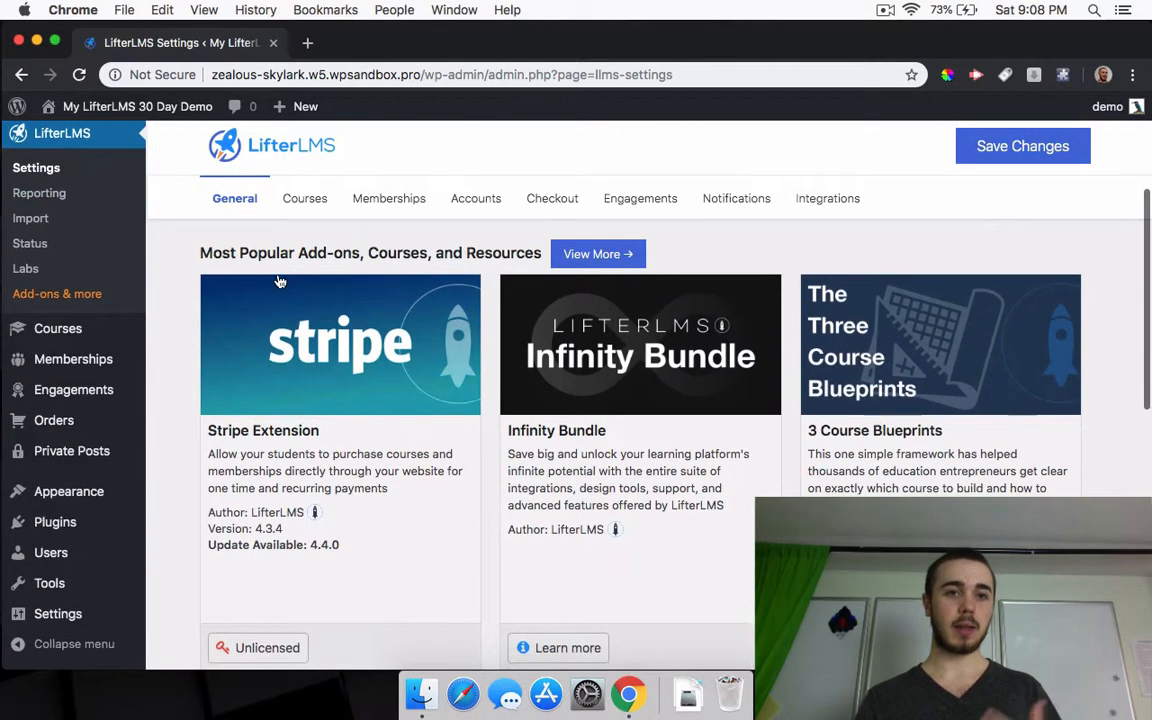
scroll(280, 281, "down", 1)
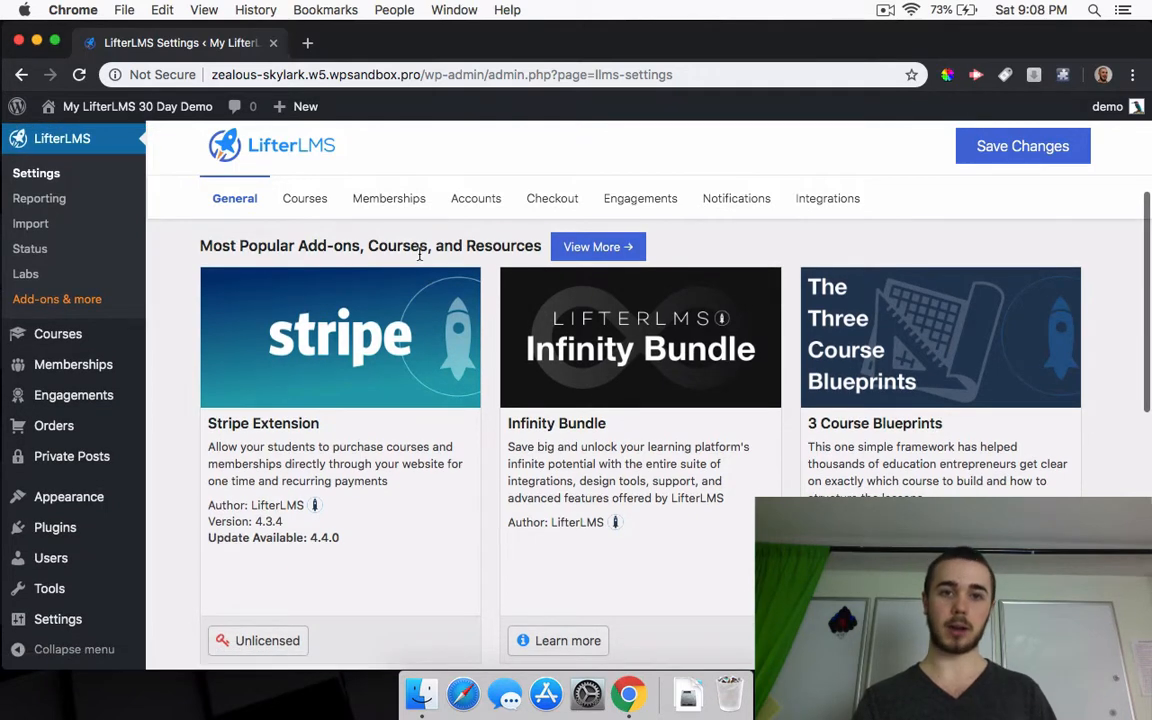
scroll(420, 258, "down", 10)
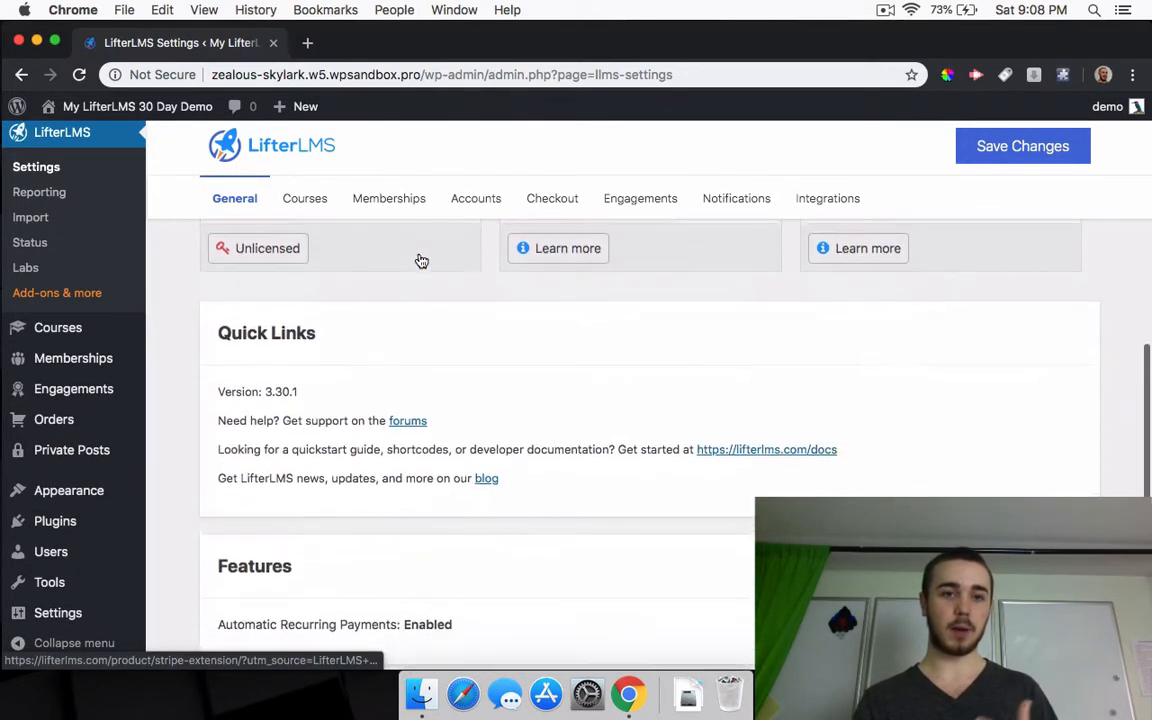
scroll(420, 258, "down", 1)
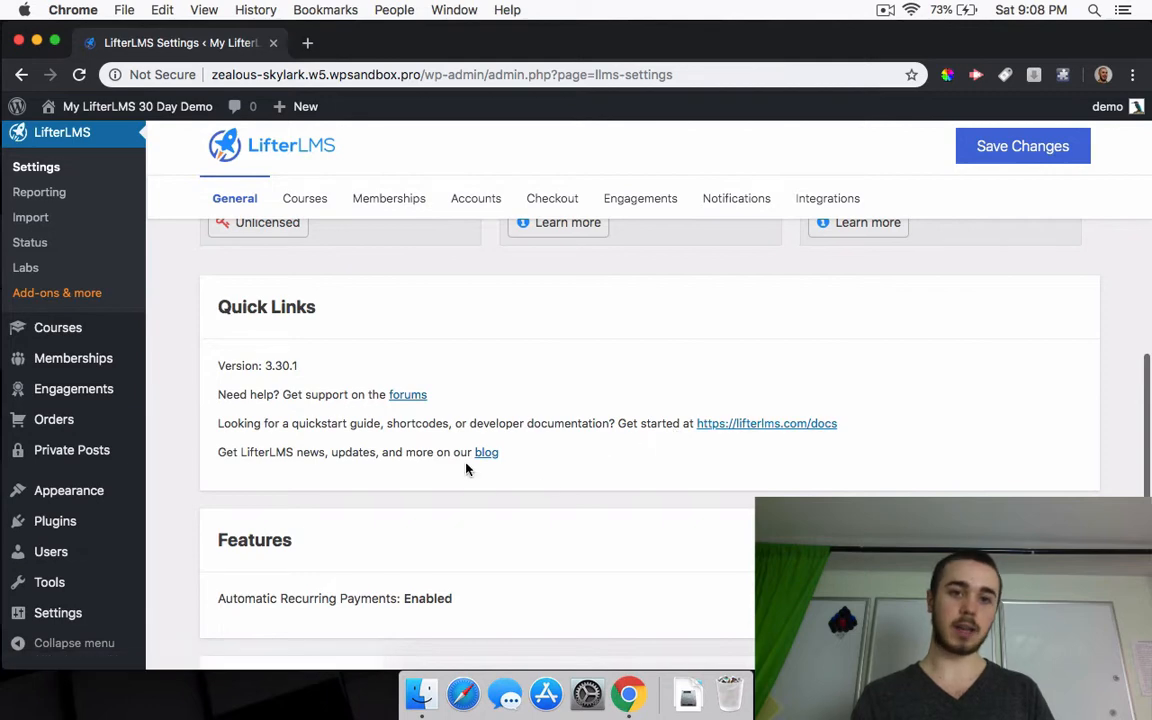
scroll(466, 469, "down", 5)
scroll(466, 469, "down", 1)
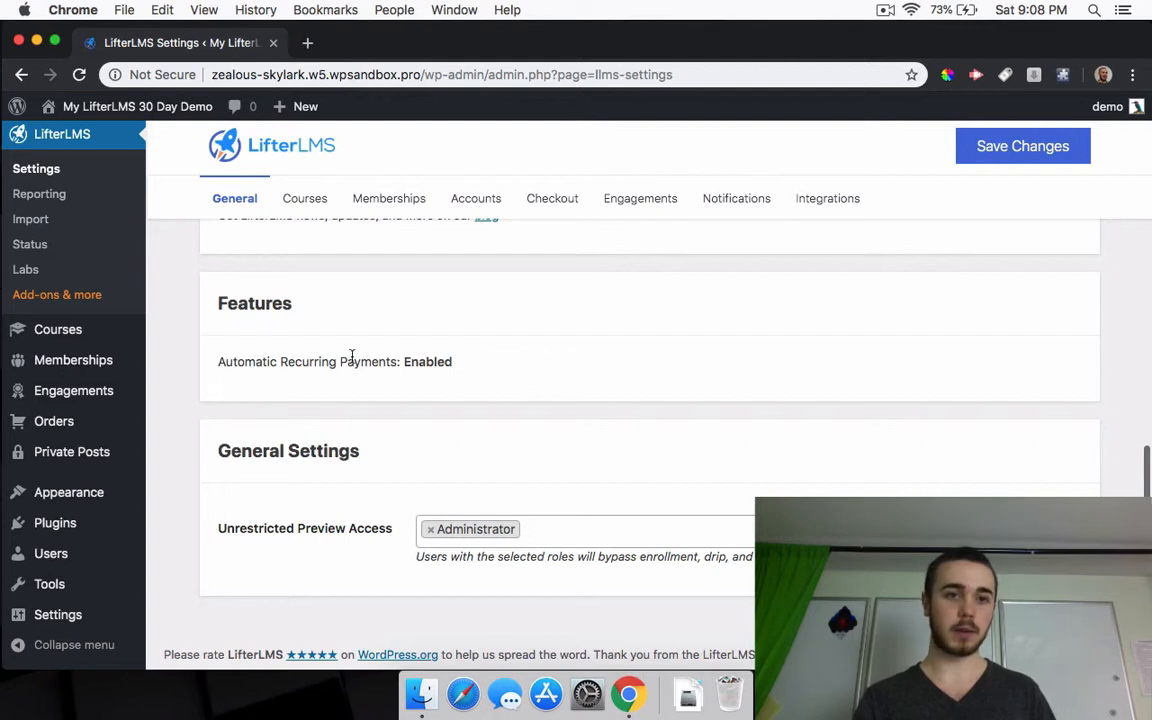
scroll(256, 361, "down", 1)
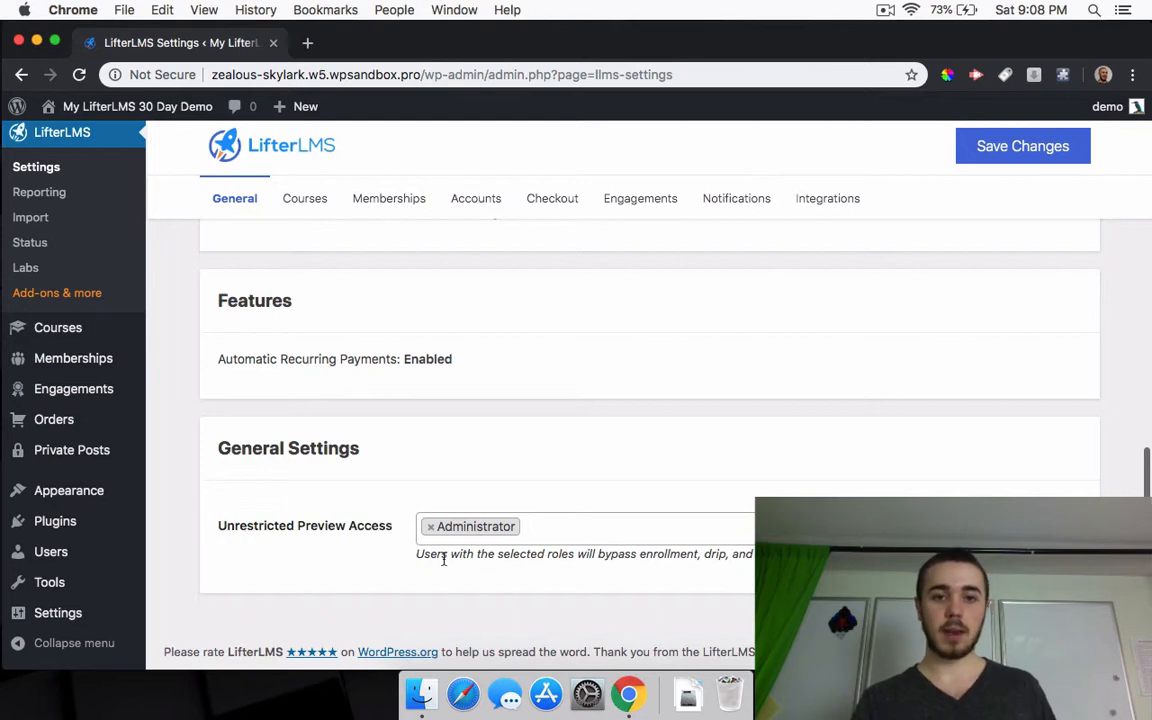
Step: Add the Instructor role to Unrestricted Preview Access in the General Settings
left_click(548, 532)
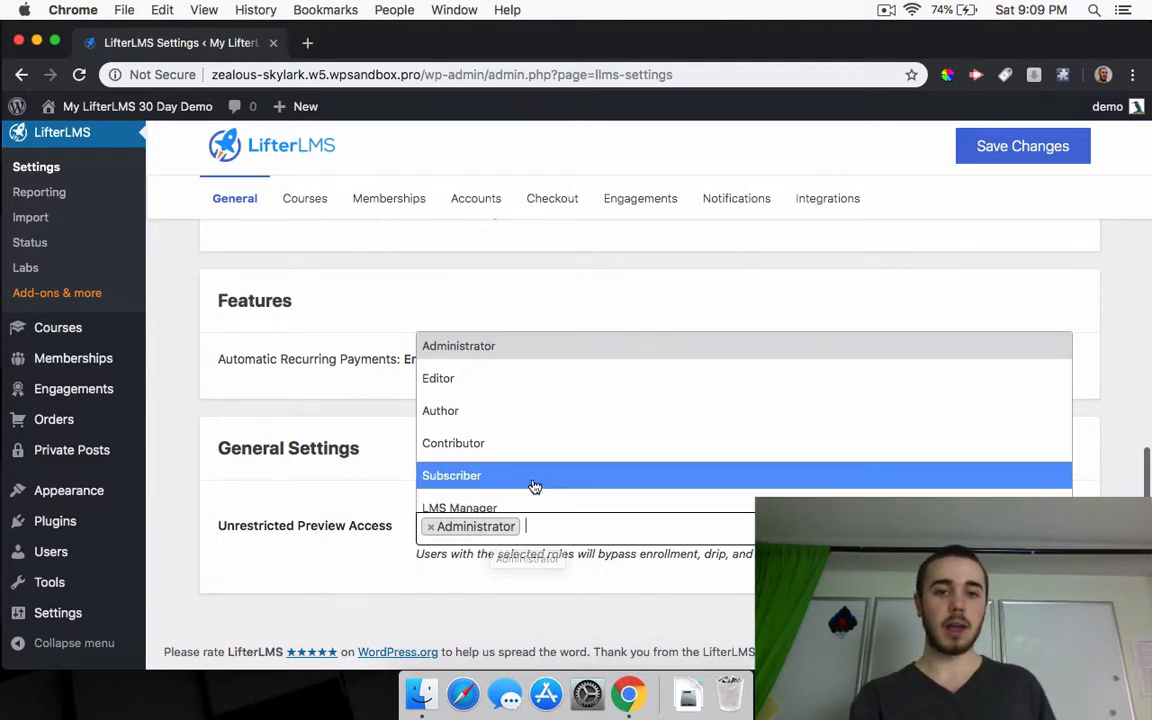
scroll(553, 462, "down", 2)
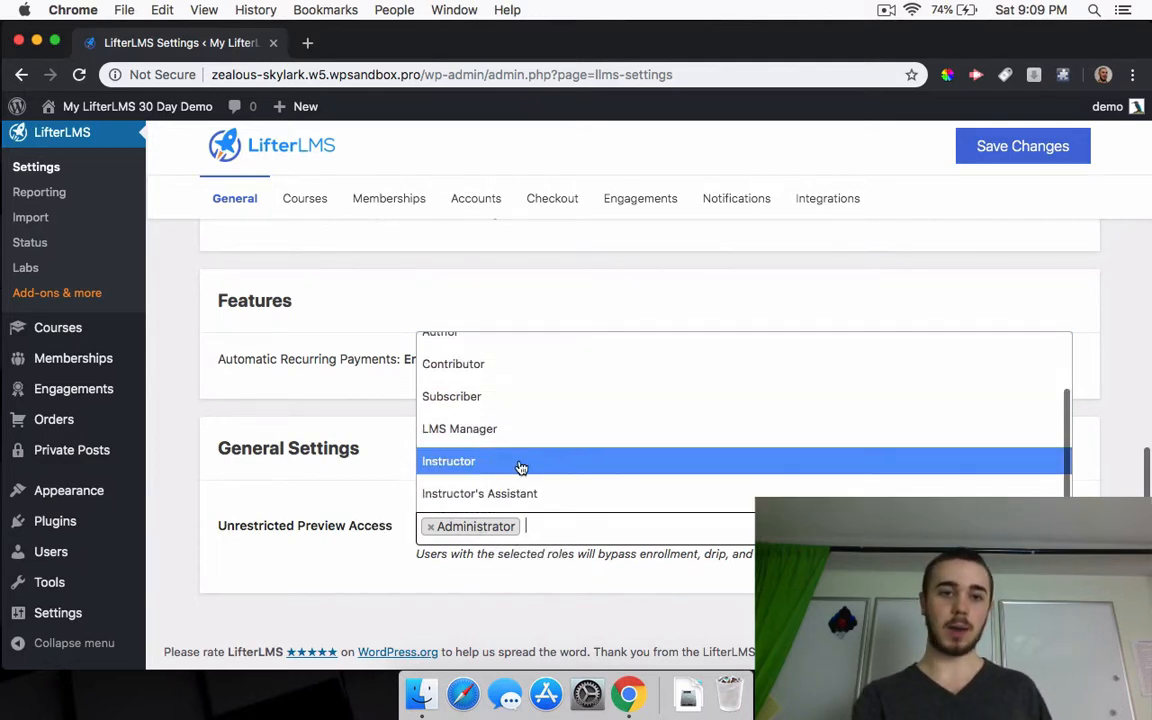
left_click(509, 464)
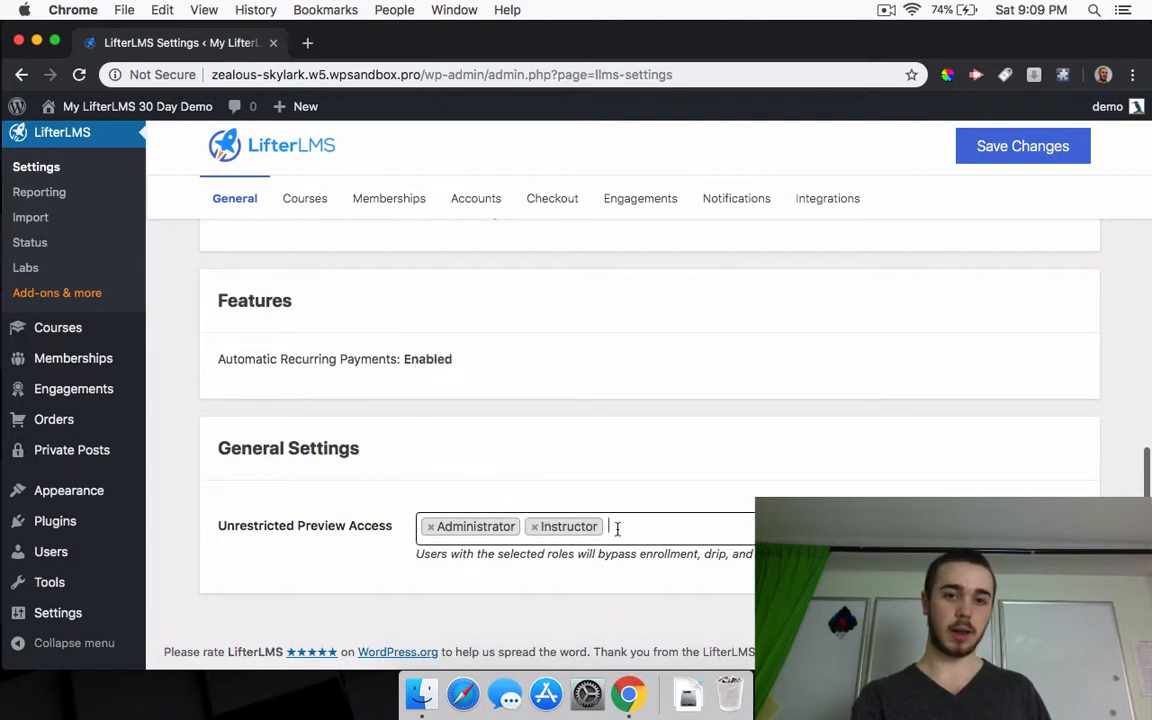
Step: Look through the other roles available for Unrestricted Preview Access and remove Instructor from the selection
left_click(617, 529)
scroll(500, 474, "down", 3)
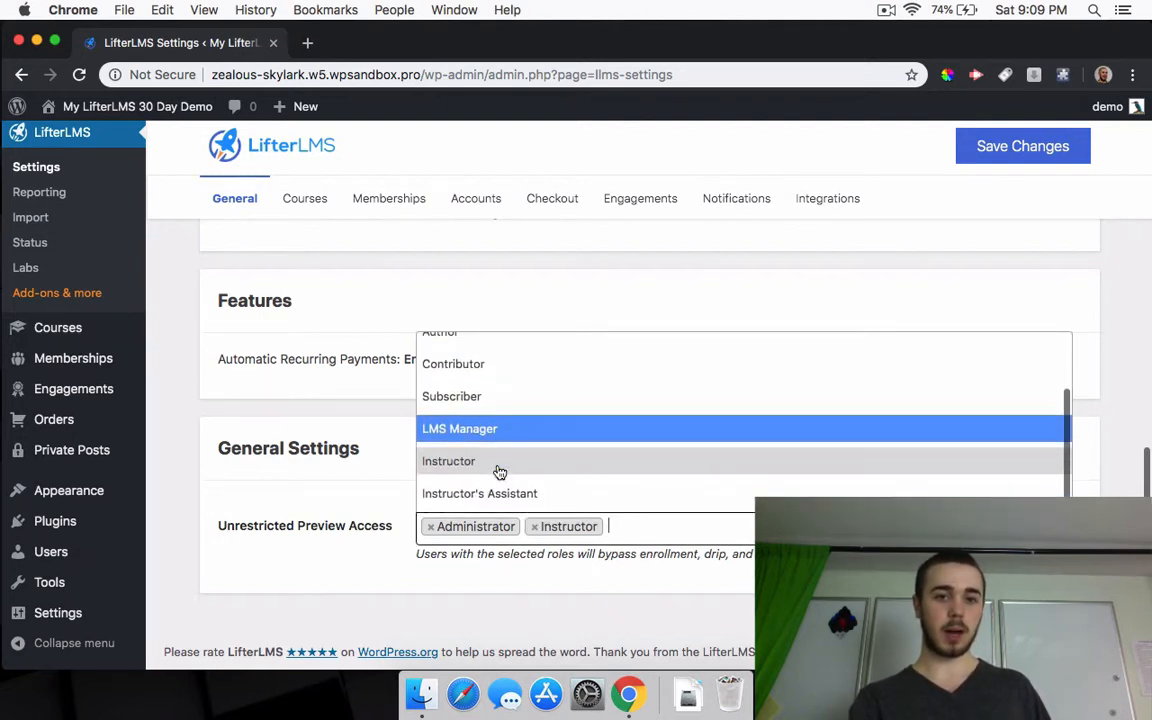
scroll(547, 474, "up", 3)
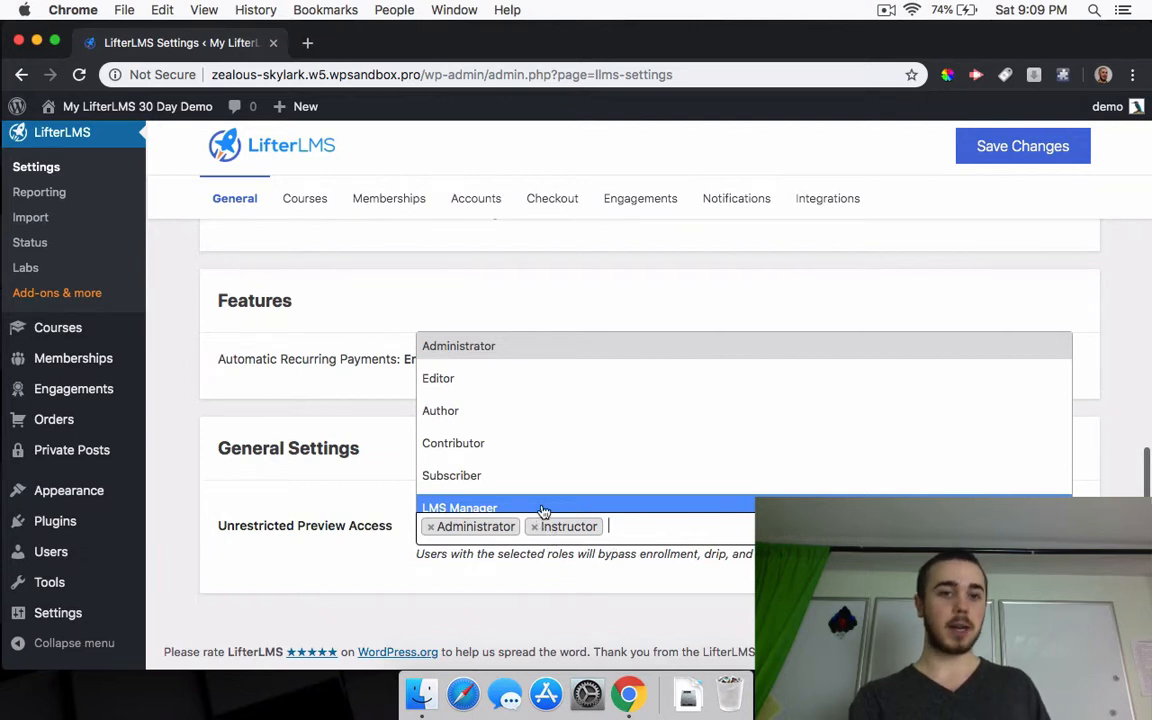
scroll(540, 505, "down", 2)
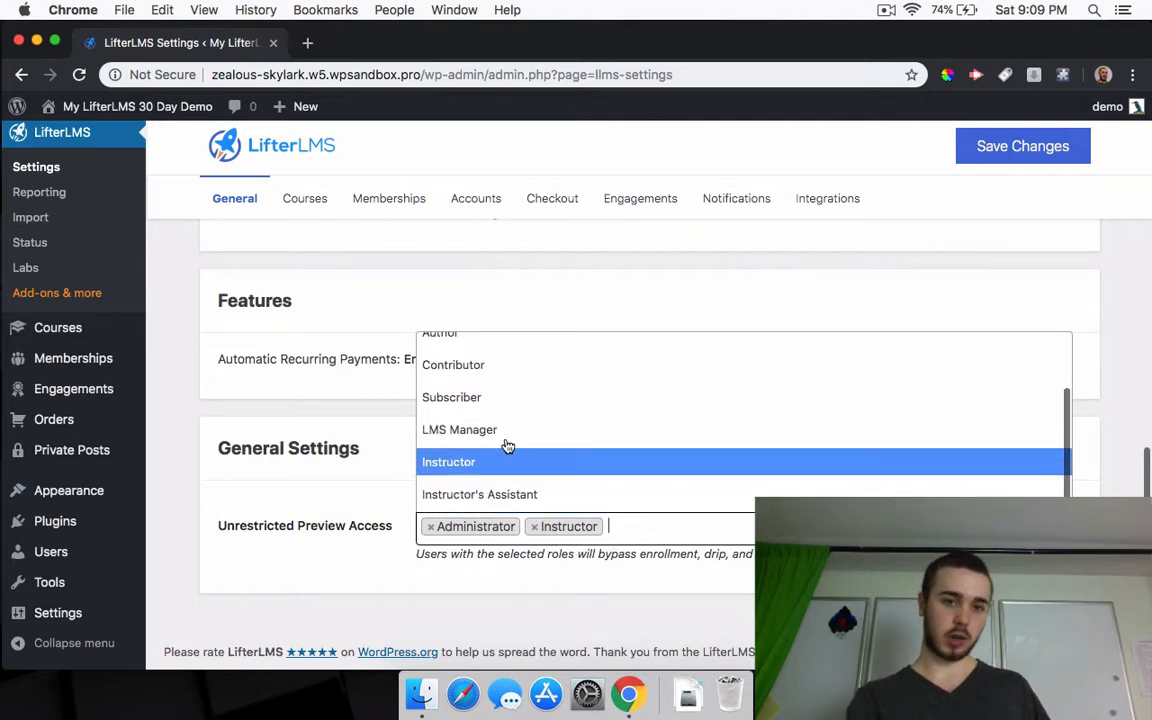
left_click(534, 527)
left_click(342, 501)
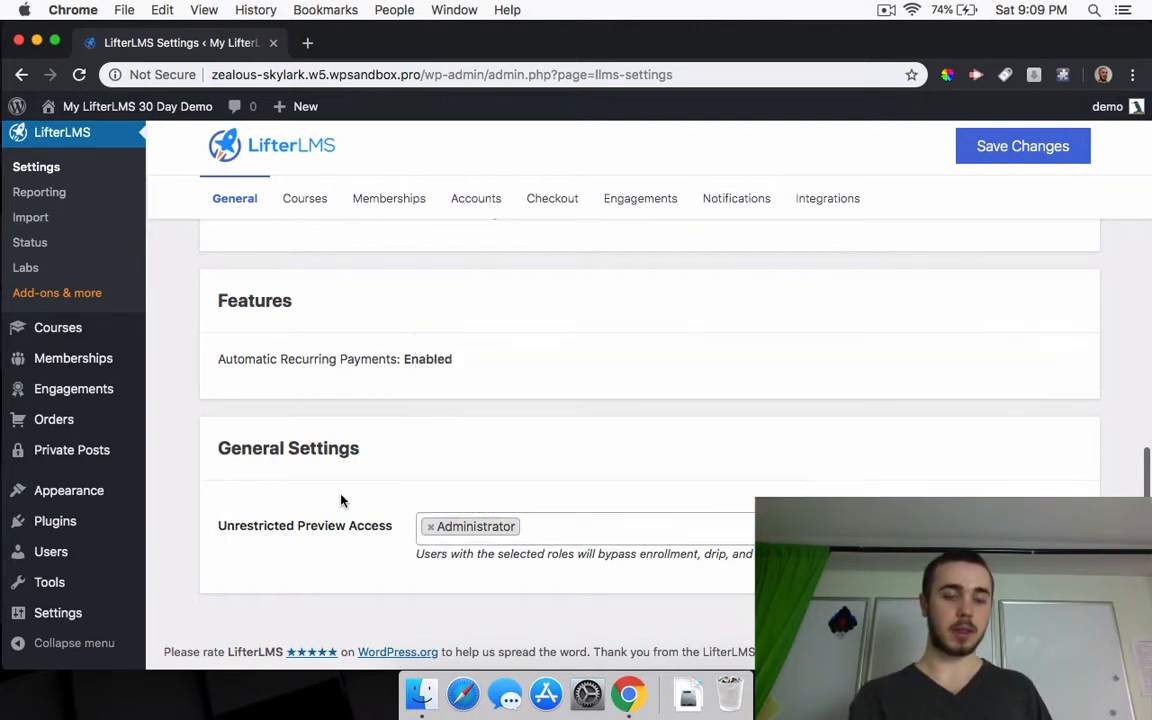
Step: Open the LifterLMS Courses settings and bring up the site's front end in a separate browser tab
scroll(370, 500, "up", 4)
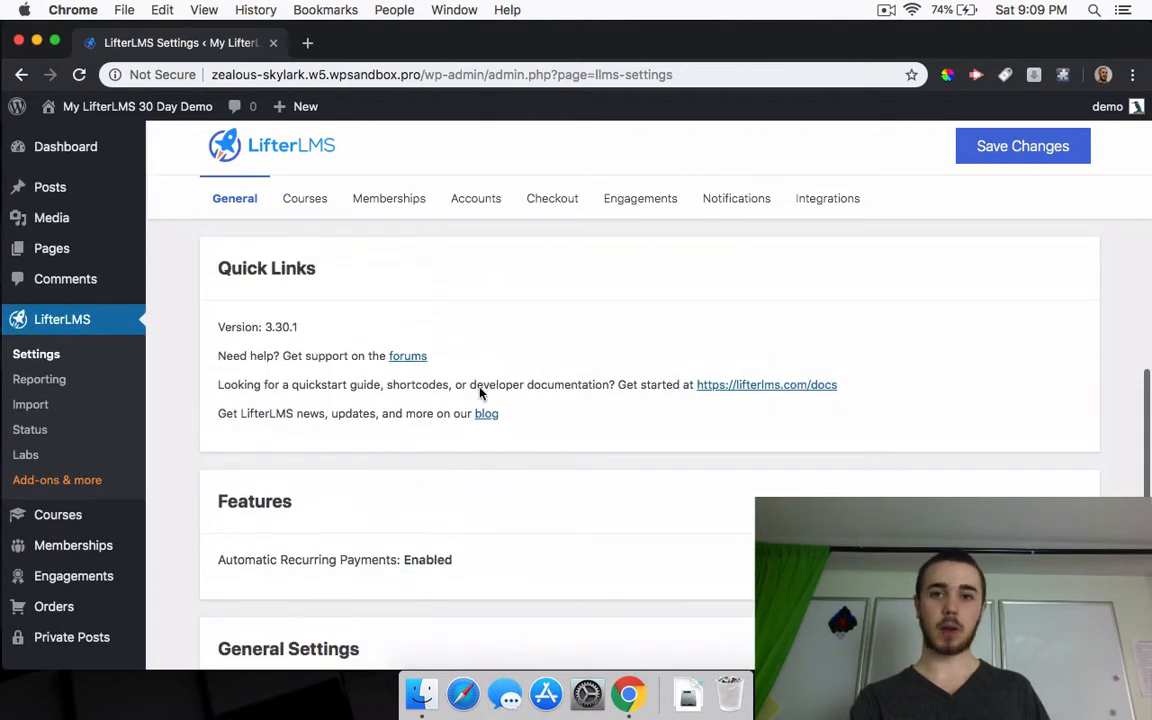
left_click(314, 210)
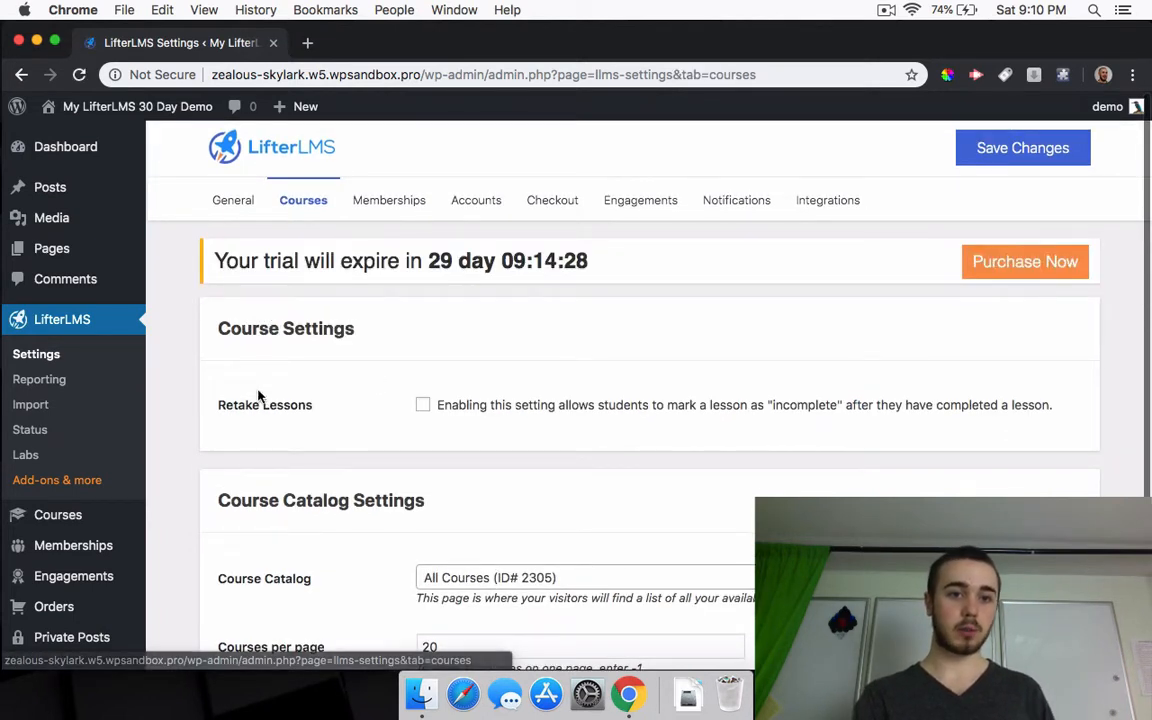
right_click(155, 106)
key("Escape")
left_click(155, 107, "super")
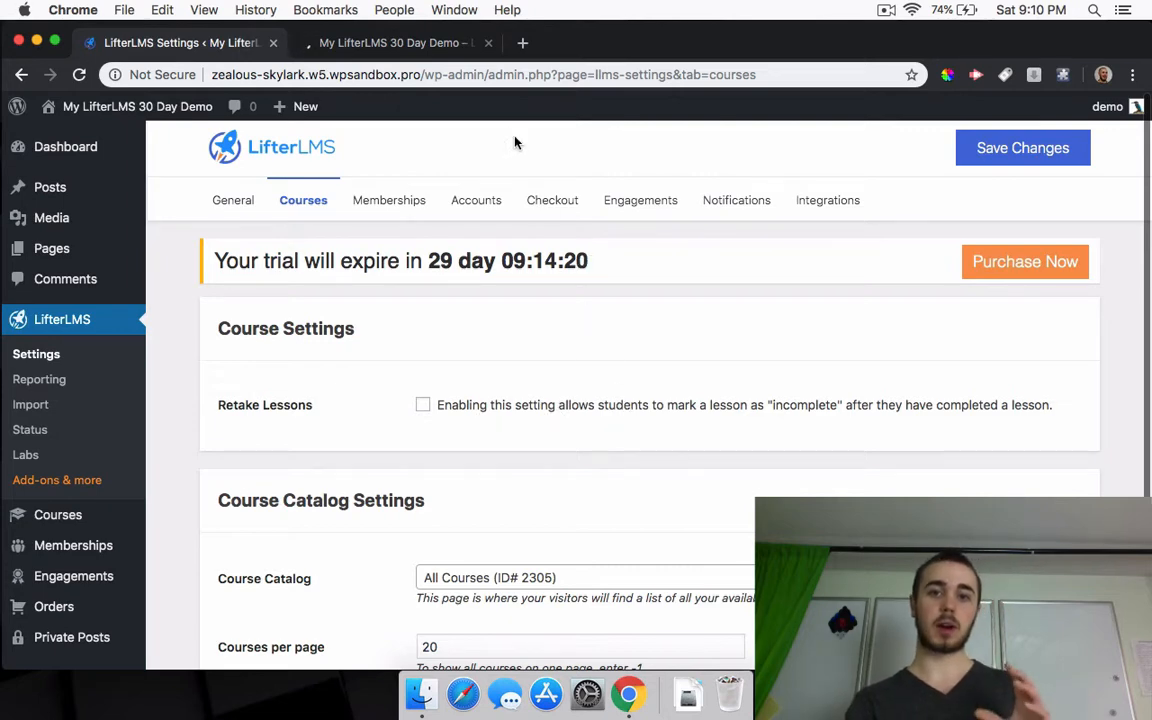
left_click(428, 50)
Step: From the site's student dashboard, open the Beginner's Guide to Building Successful Online Courses and view the end of its Segmentation lesson
scroll(548, 314, "down", 6)
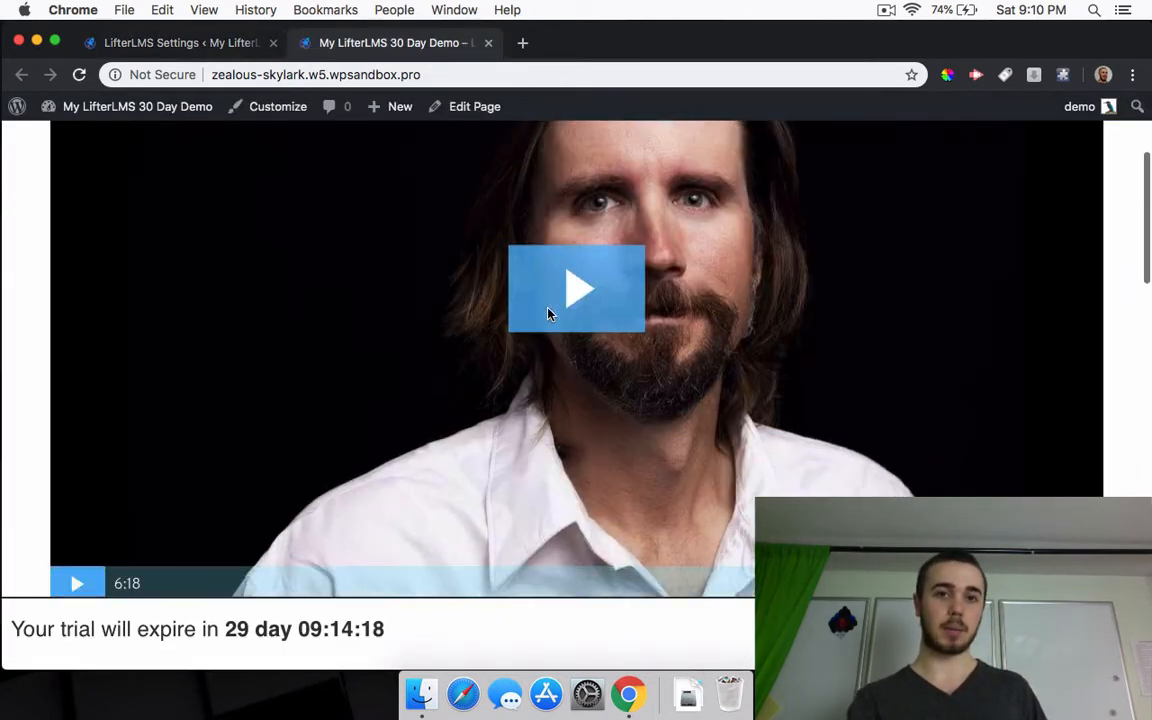
scroll(548, 314, "up", 6)
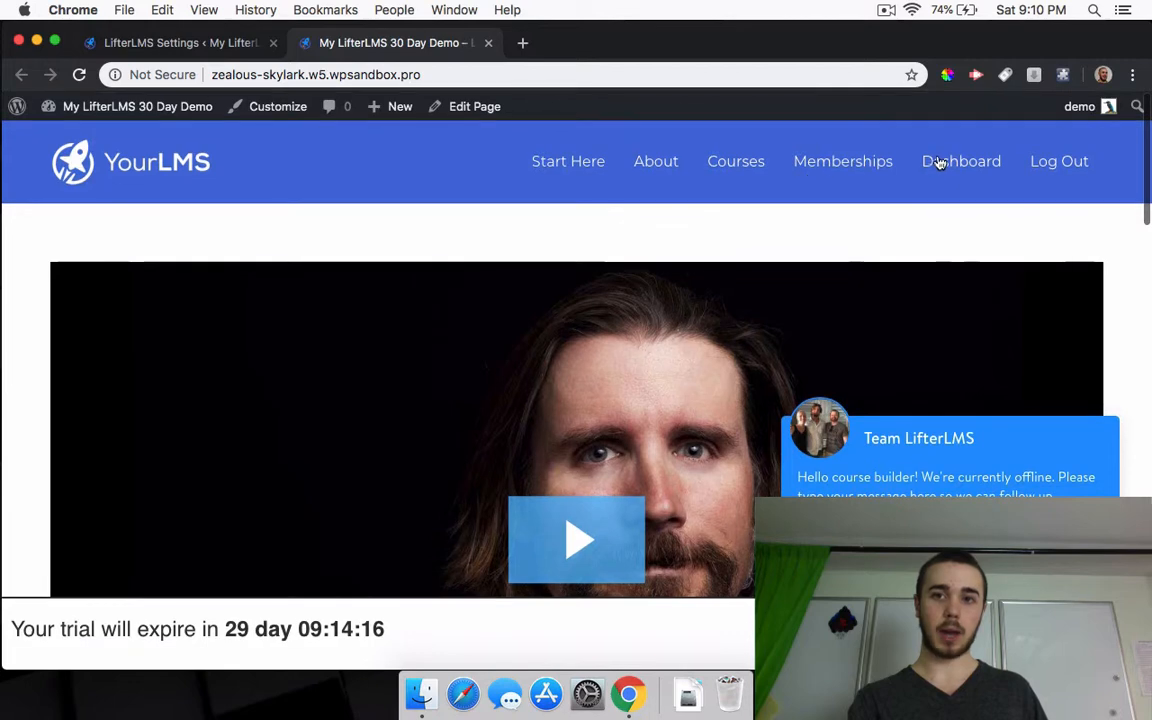
left_click(938, 162)
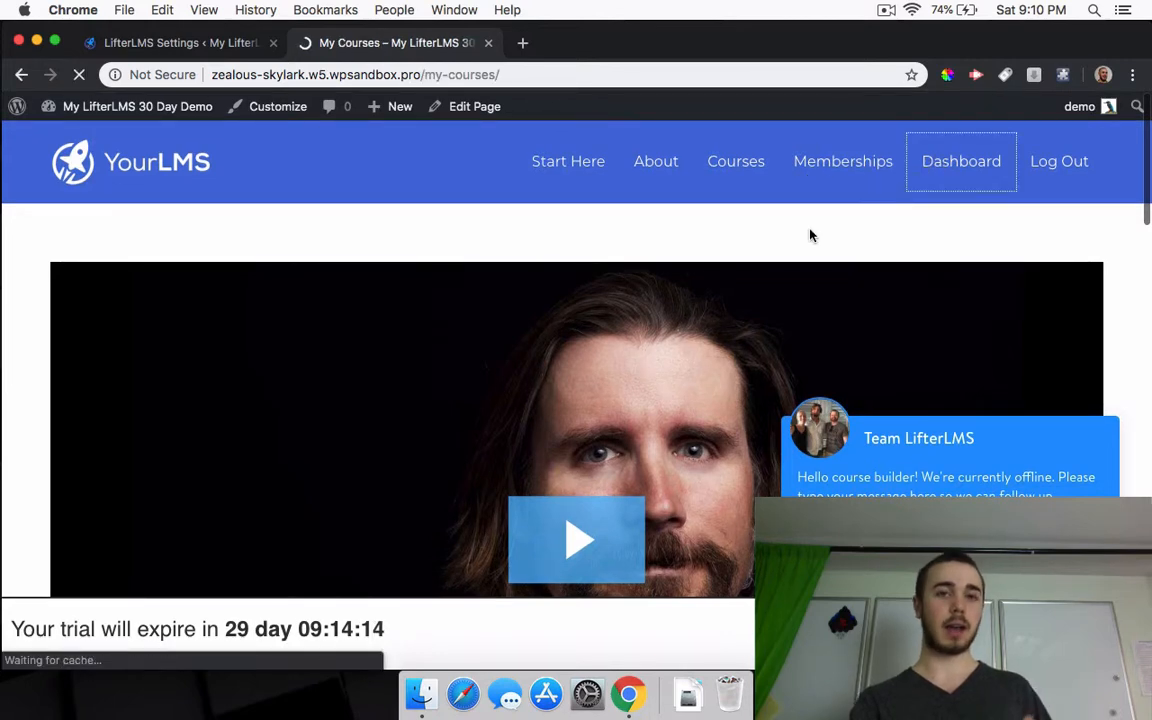
scroll(500, 330, "down", 1)
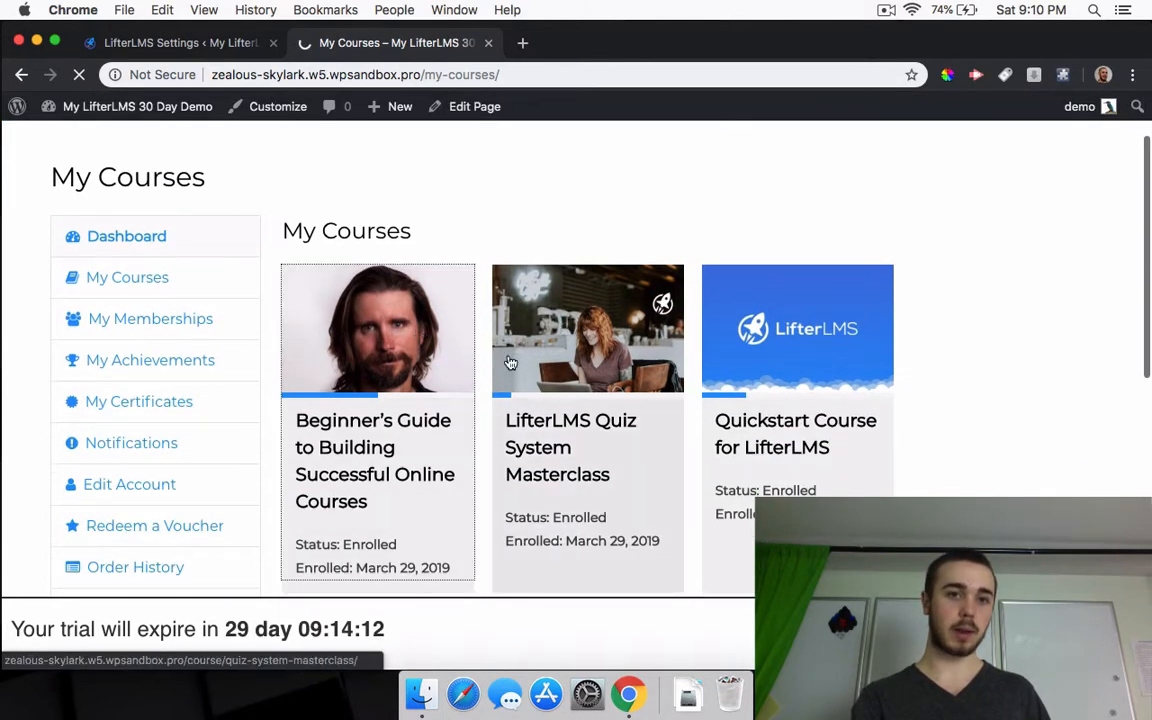
left_click(436, 383)
scroll(418, 374, "down", 10)
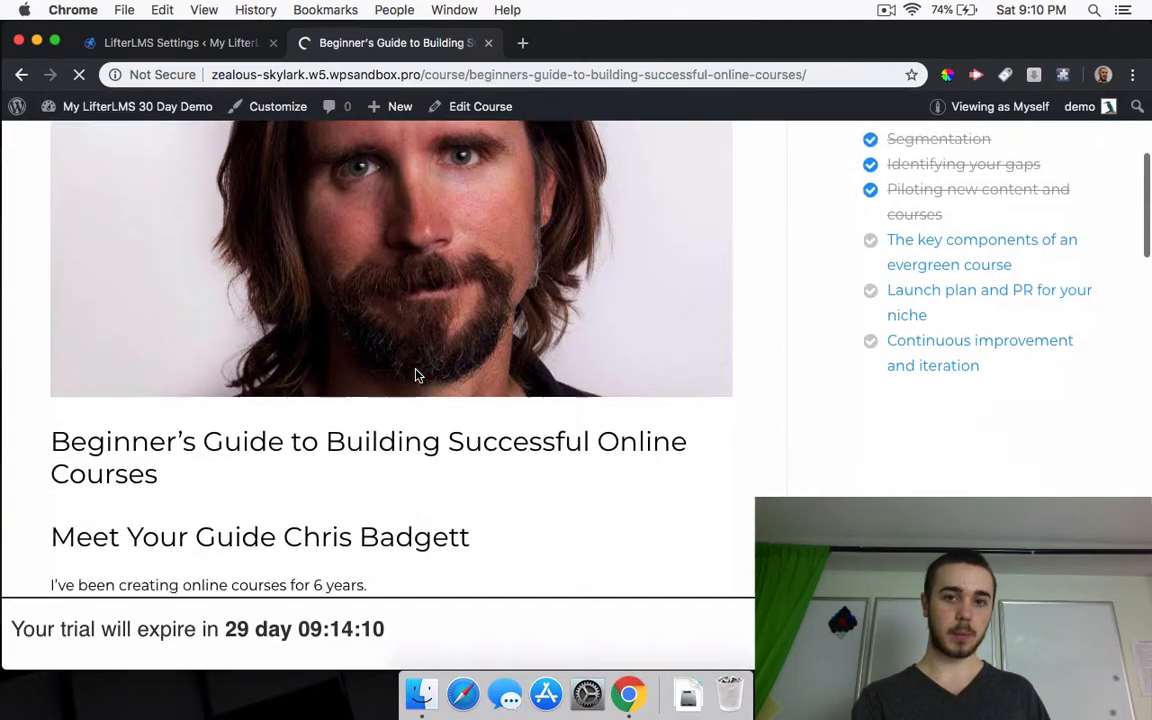
scroll(418, 374, "down", 15)
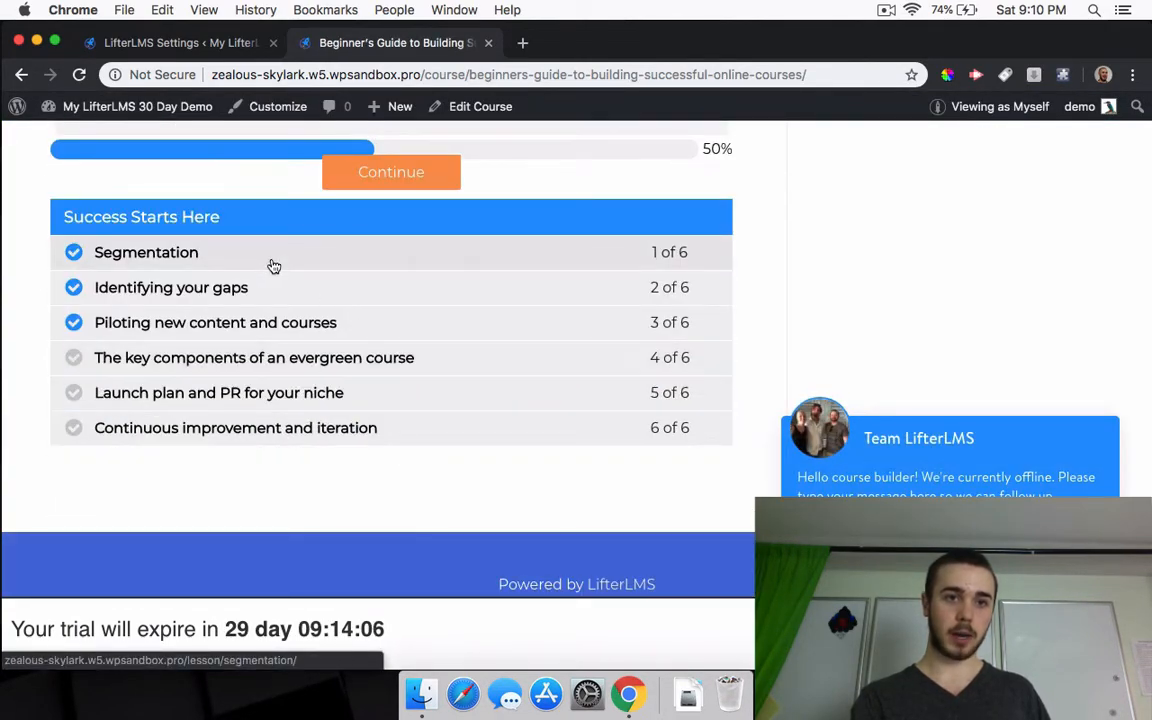
left_click(267, 264)
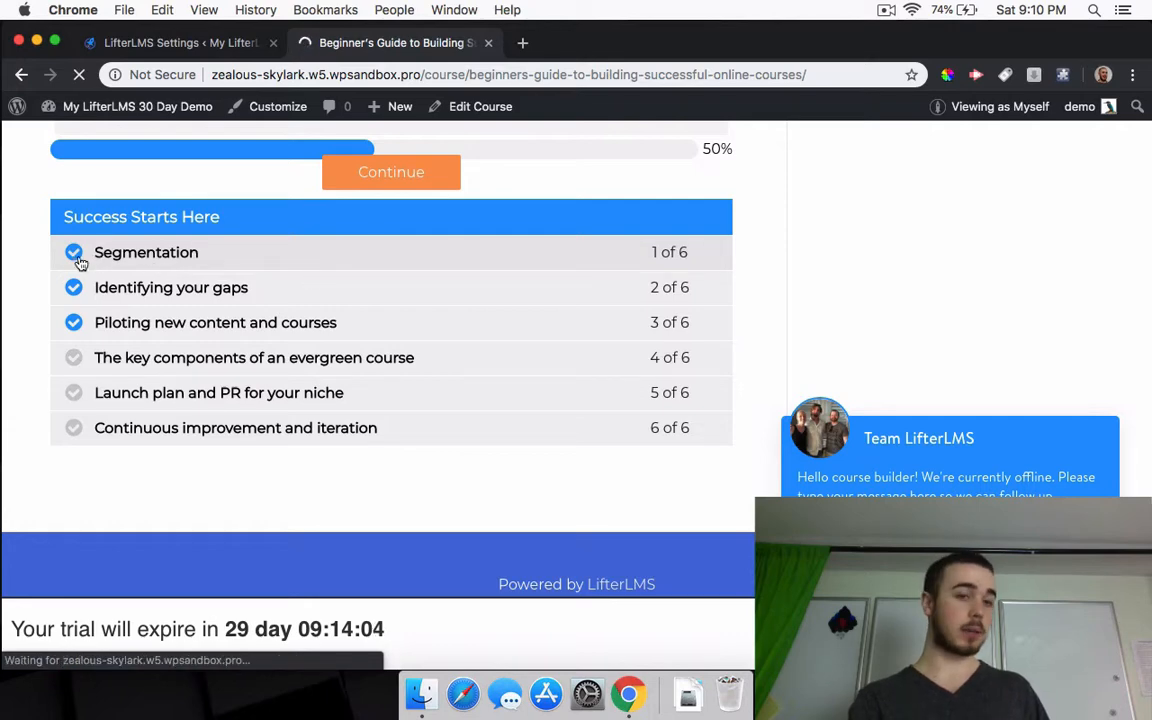
scroll(186, 280, "down", 8)
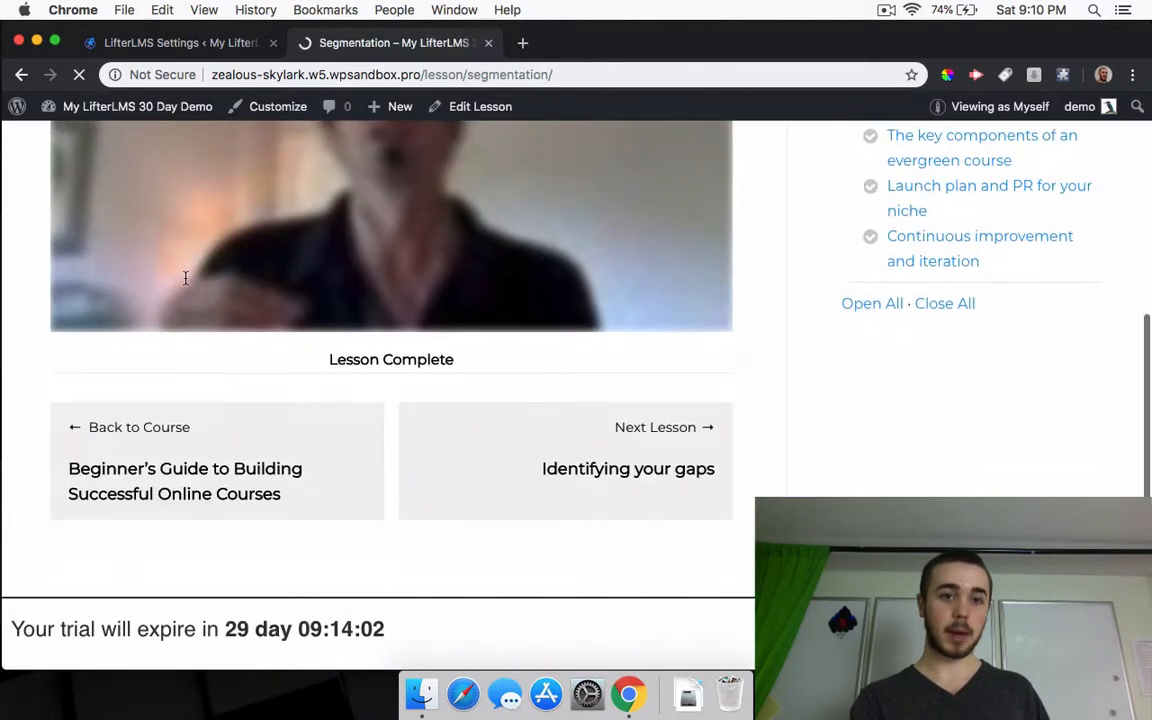
Step: Enable Retake Lessons in the LifterLMS Course Settings and save the changes
left_click(186, 46)
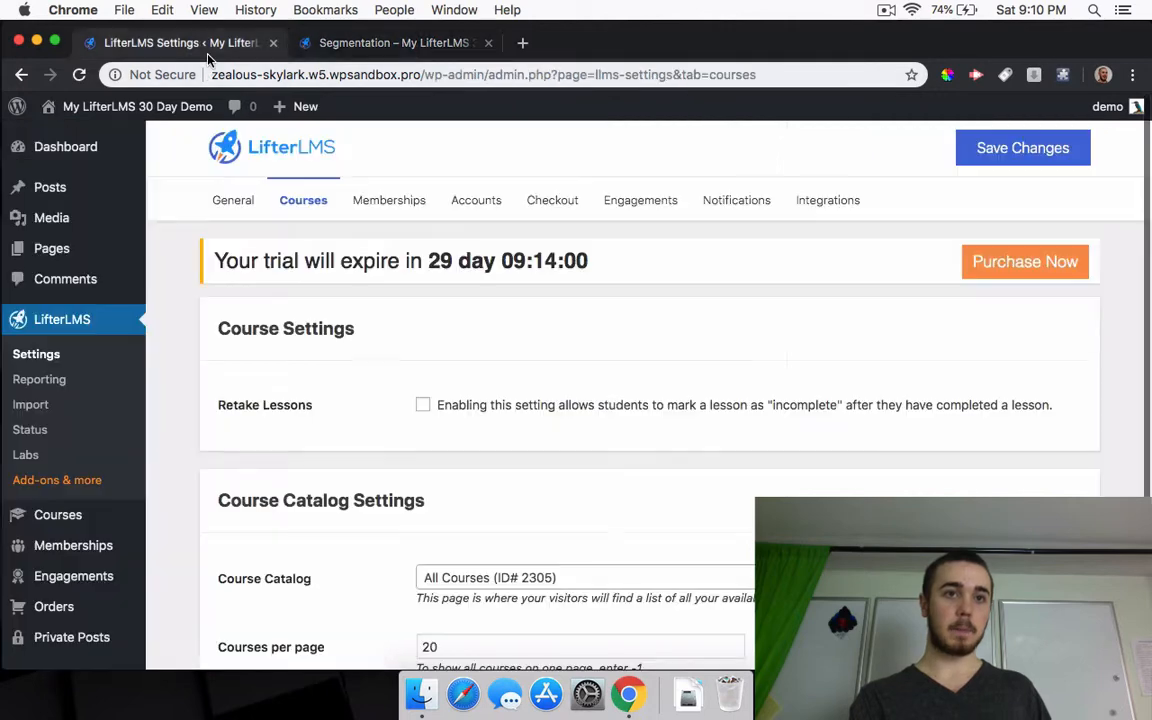
left_click(423, 405)
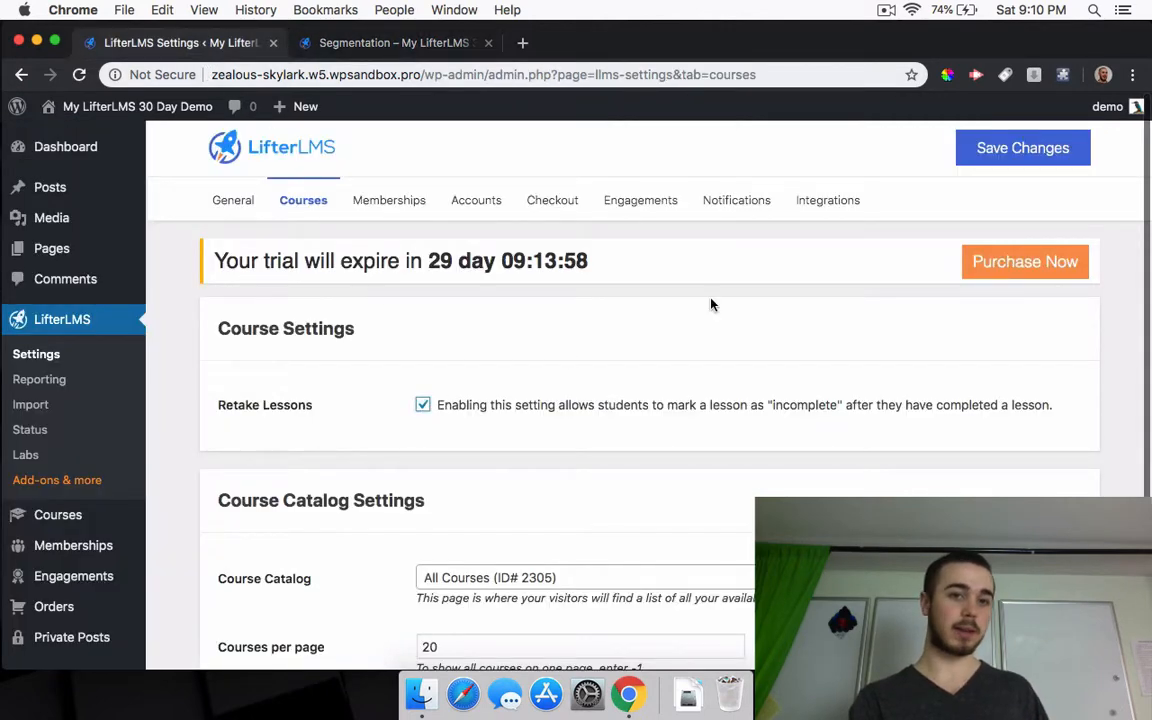
left_click(970, 155)
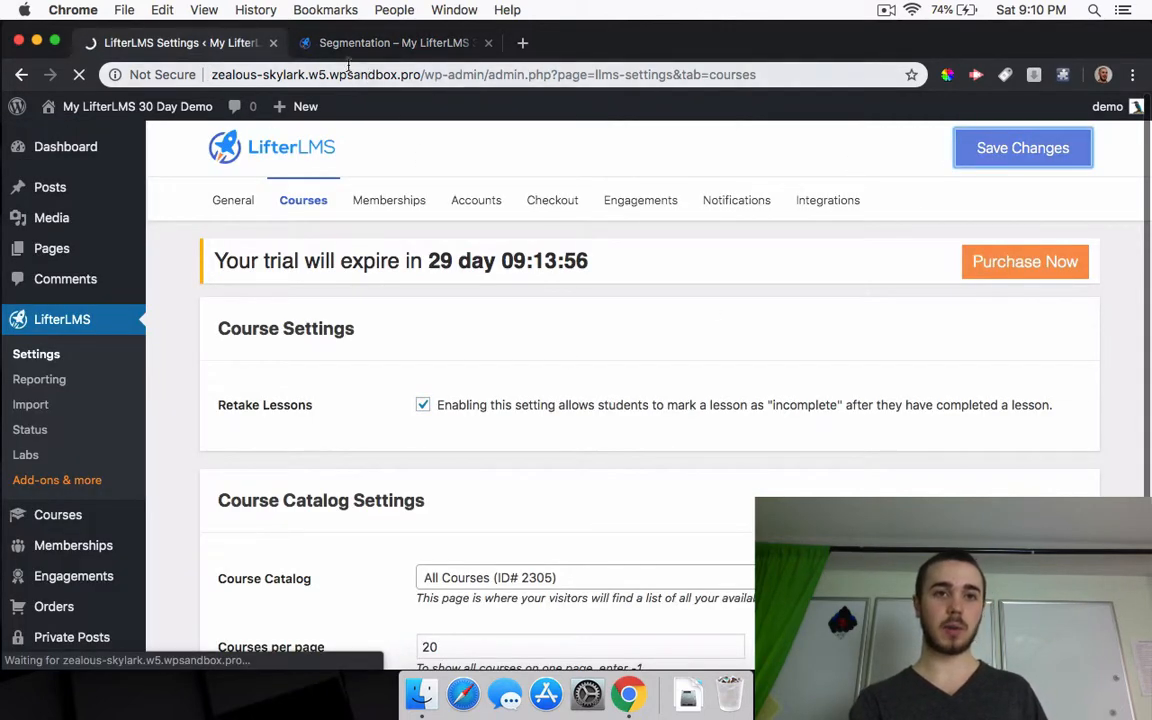
Step: Reload the Segmentation lesson page and check the completion controls below its video
left_click(301, 47)
left_click(80, 75)
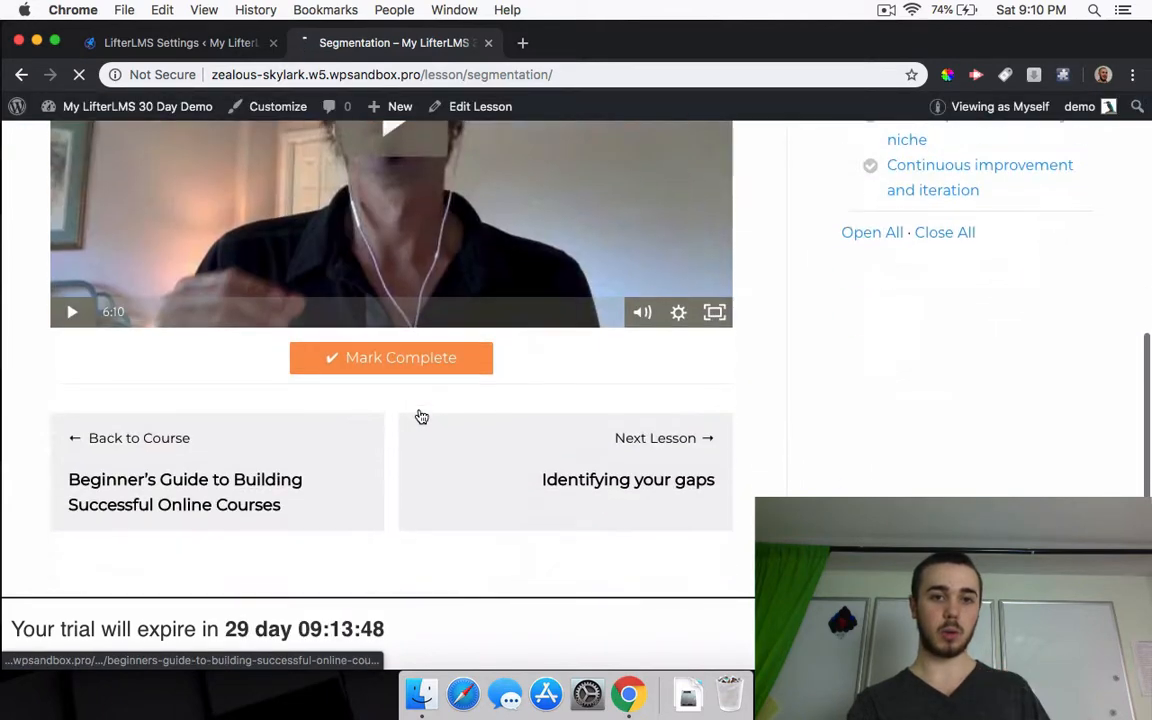
scroll(419, 414, "down", 2)
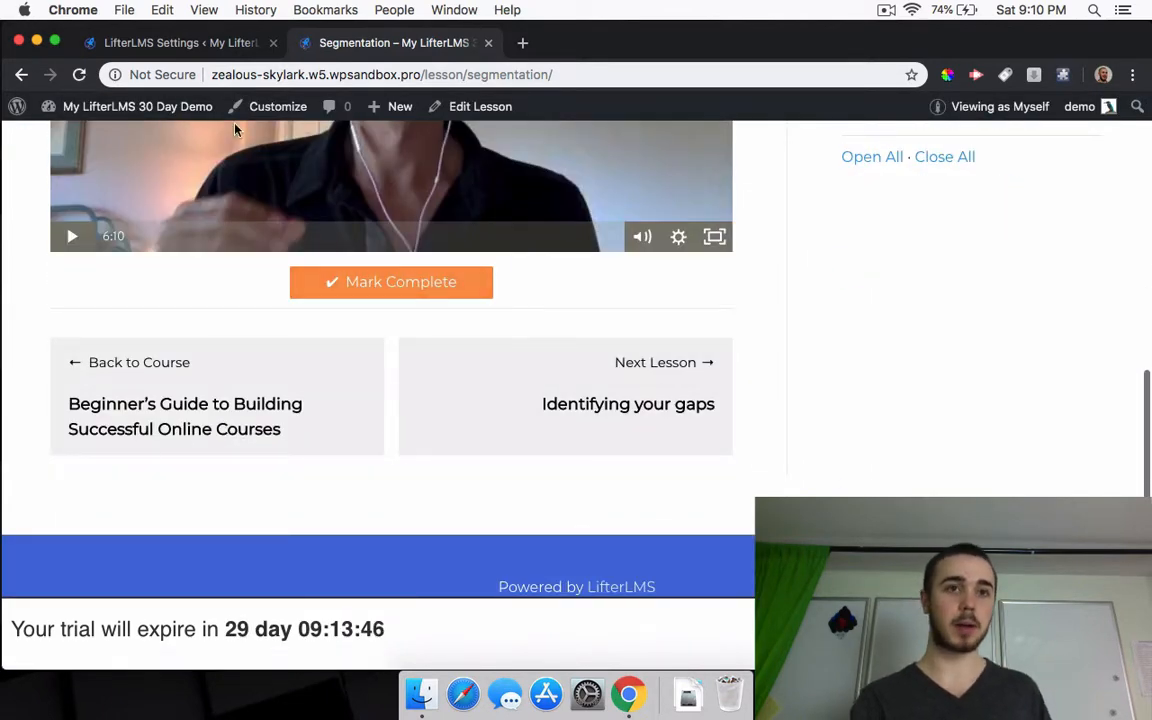
Step: Return to the LifterLMS Course Settings, untick Retake Lessons and bring the Course Catalog Settings into view
left_click(212, 52)
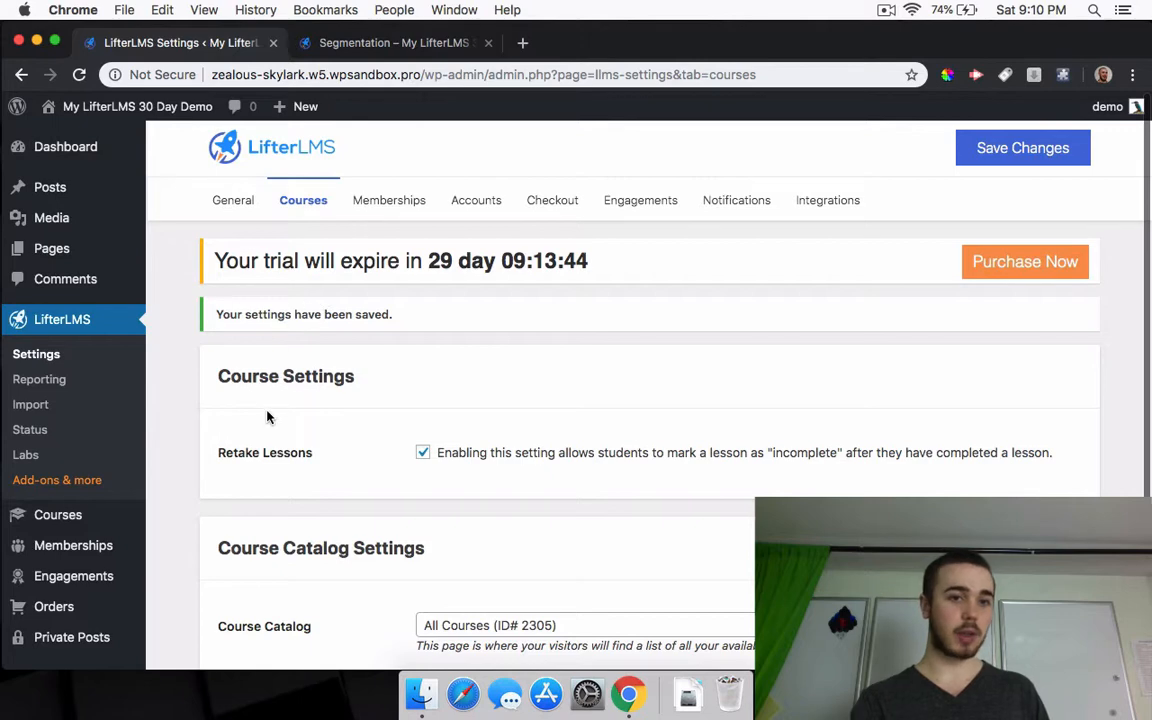
scroll(432, 466, "down", 1)
left_click(424, 418)
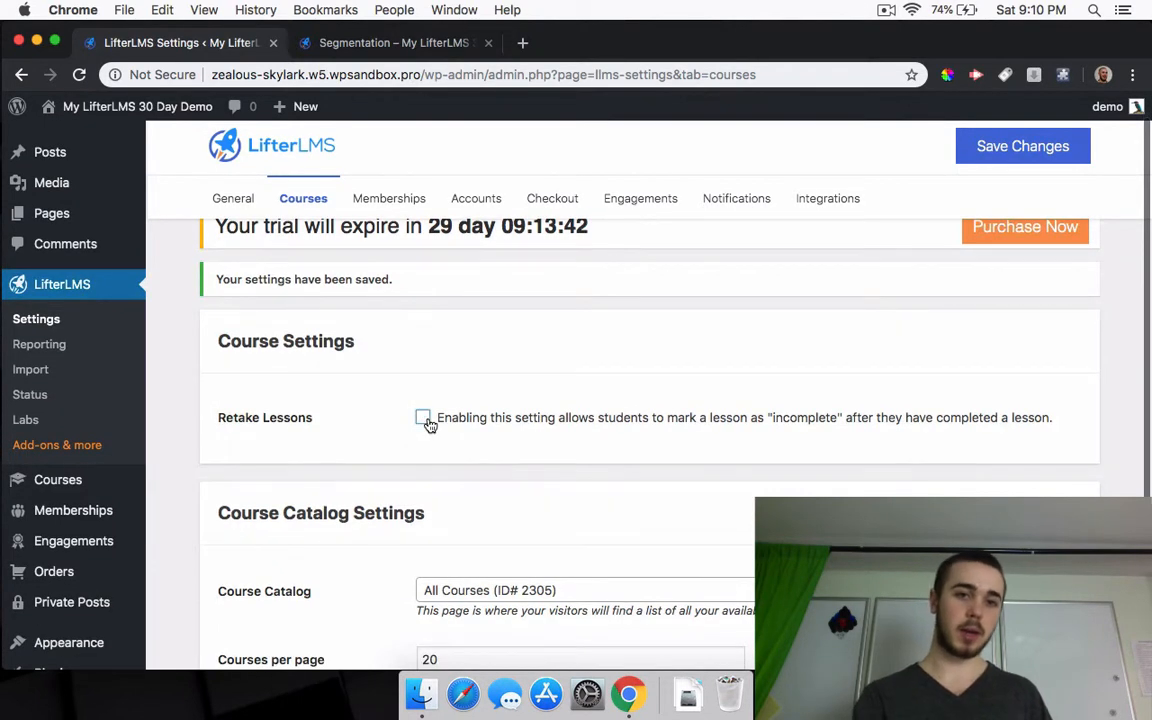
scroll(619, 398, "down", 5)
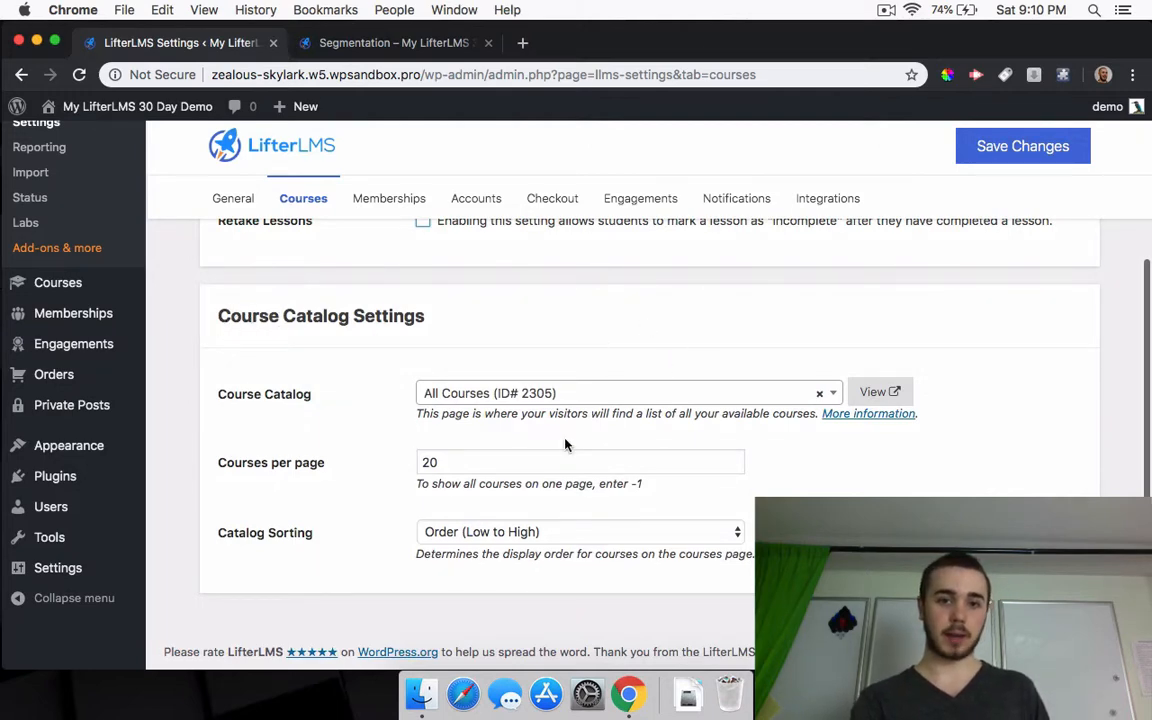
Step: Open the All Courses catalog page on the student-facing site and look over the courses listed
left_click(348, 46)
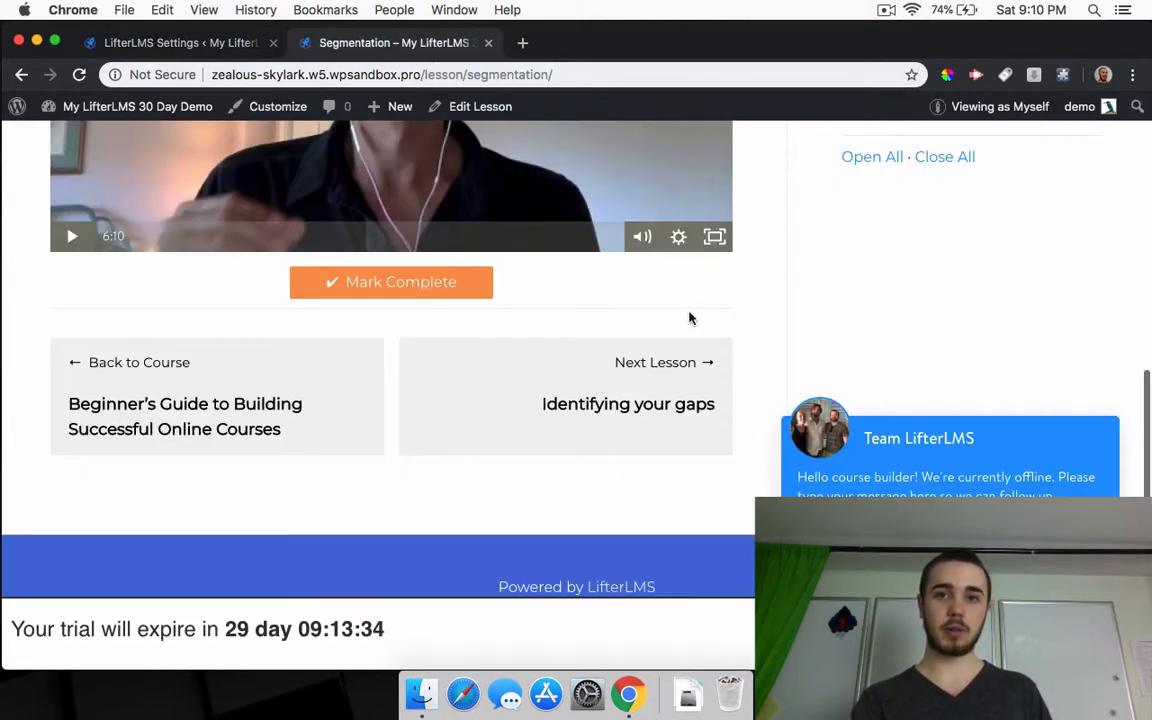
scroll(690, 318, "up", 10)
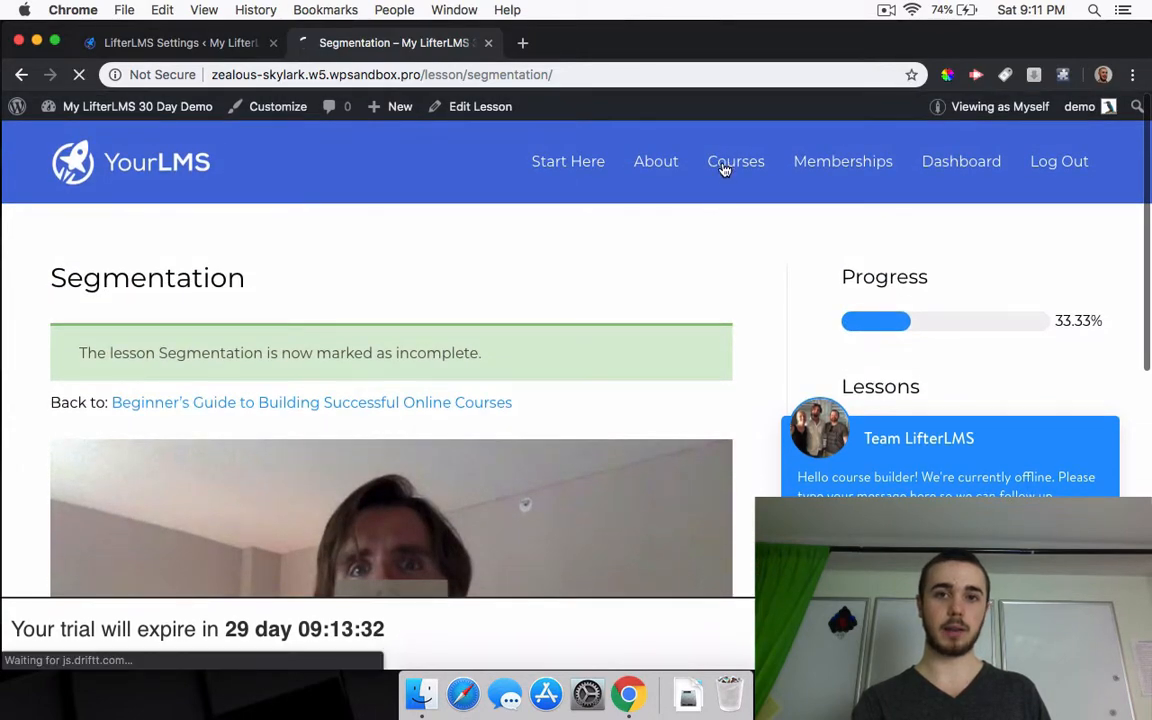
left_click(723, 175)
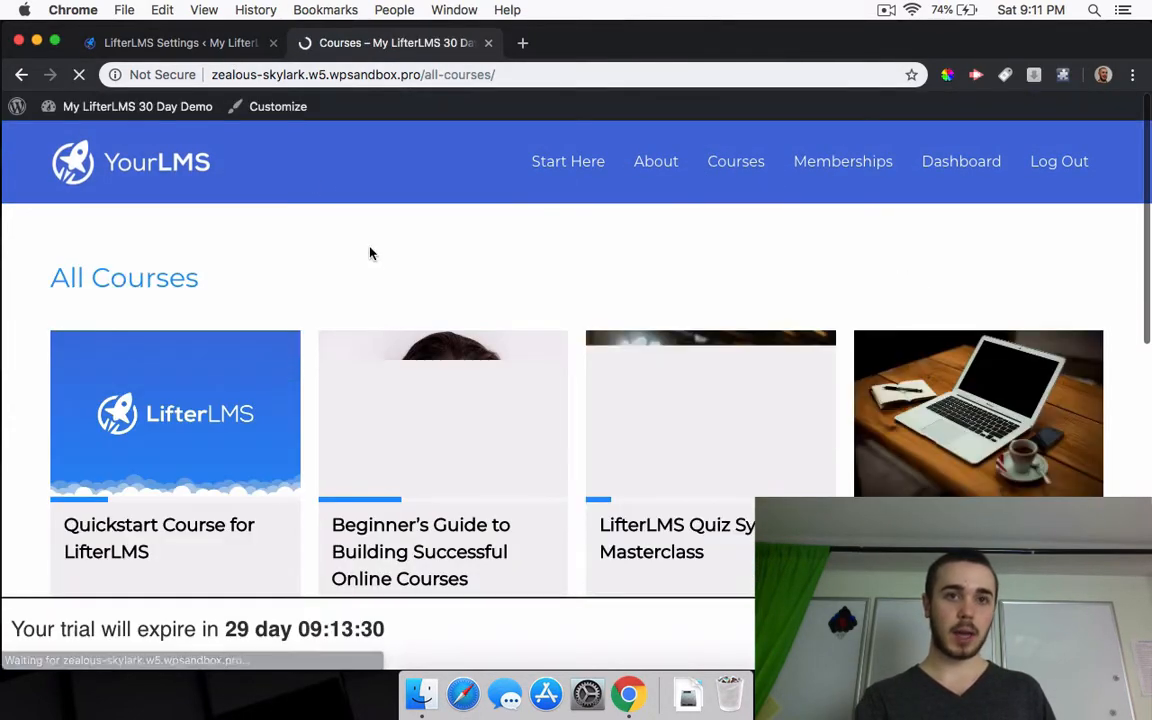
scroll(370, 255, "down", 5)
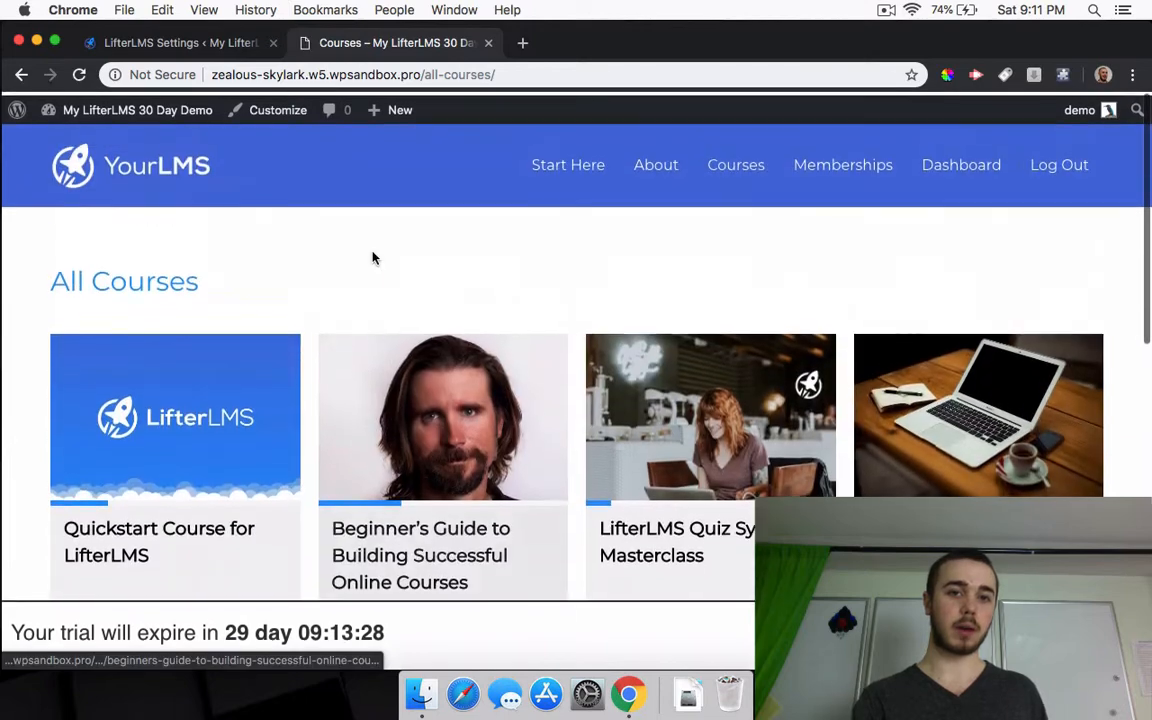
Step: Return to the Course Catalog Settings and review the pages available for the Course Catalog, keeping All Courses
left_click(172, 44)
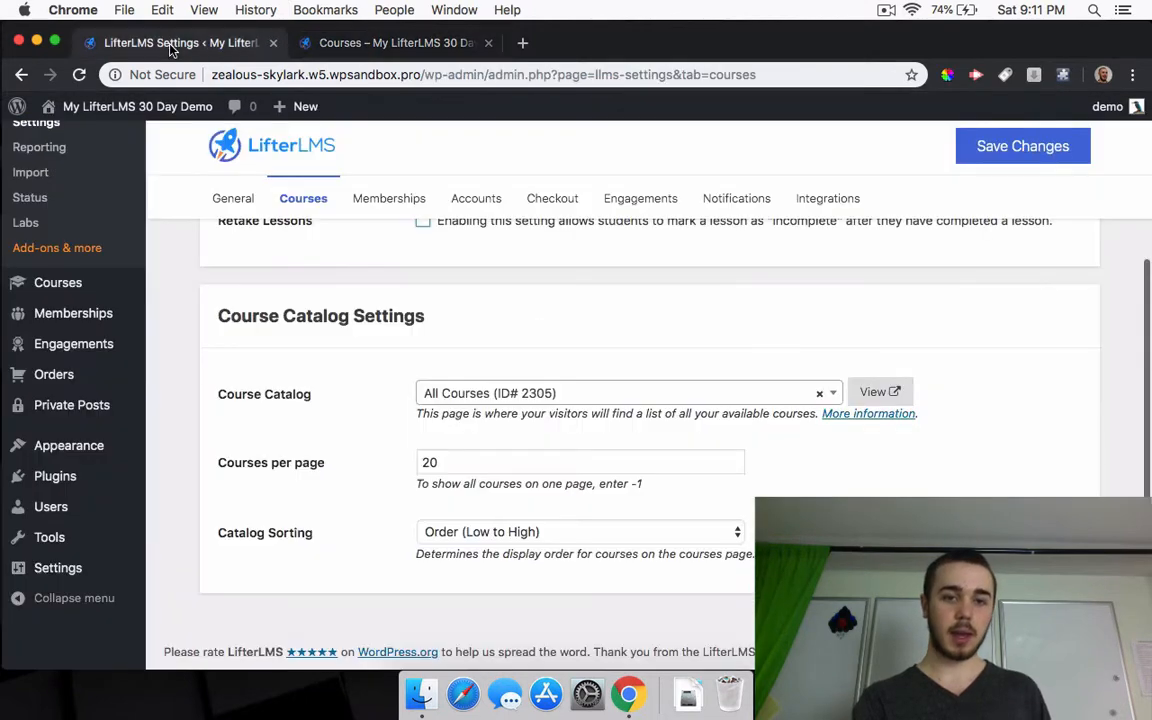
left_click(446, 396)
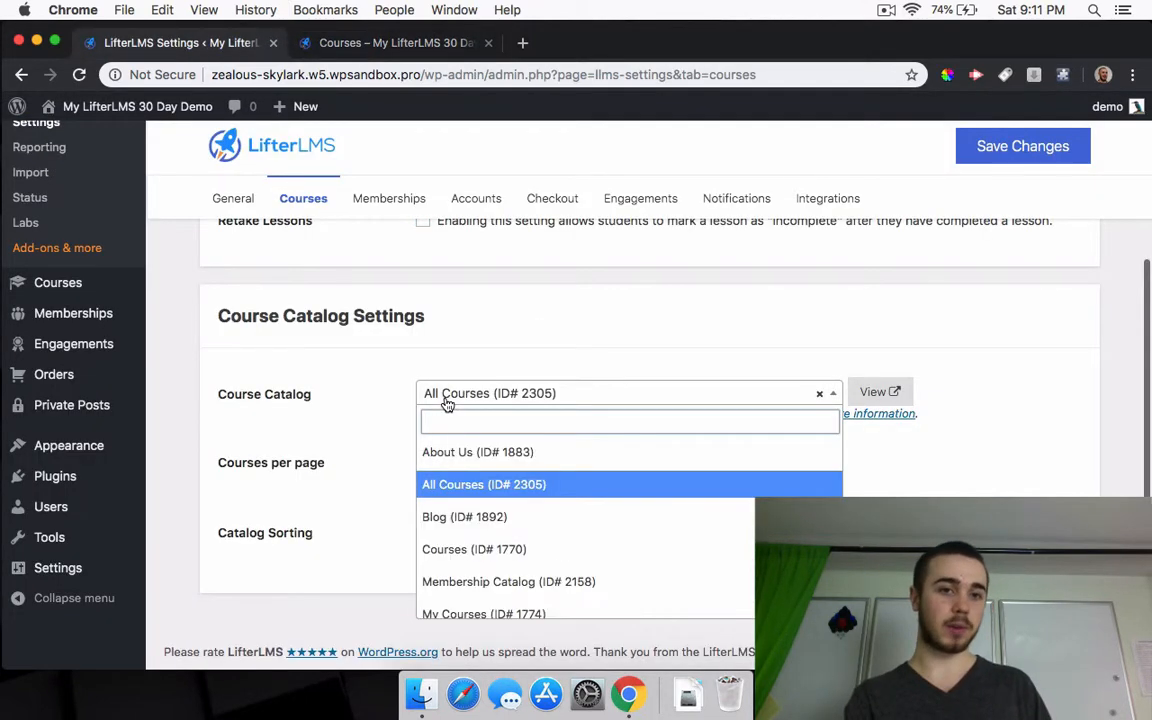
left_click(392, 392)
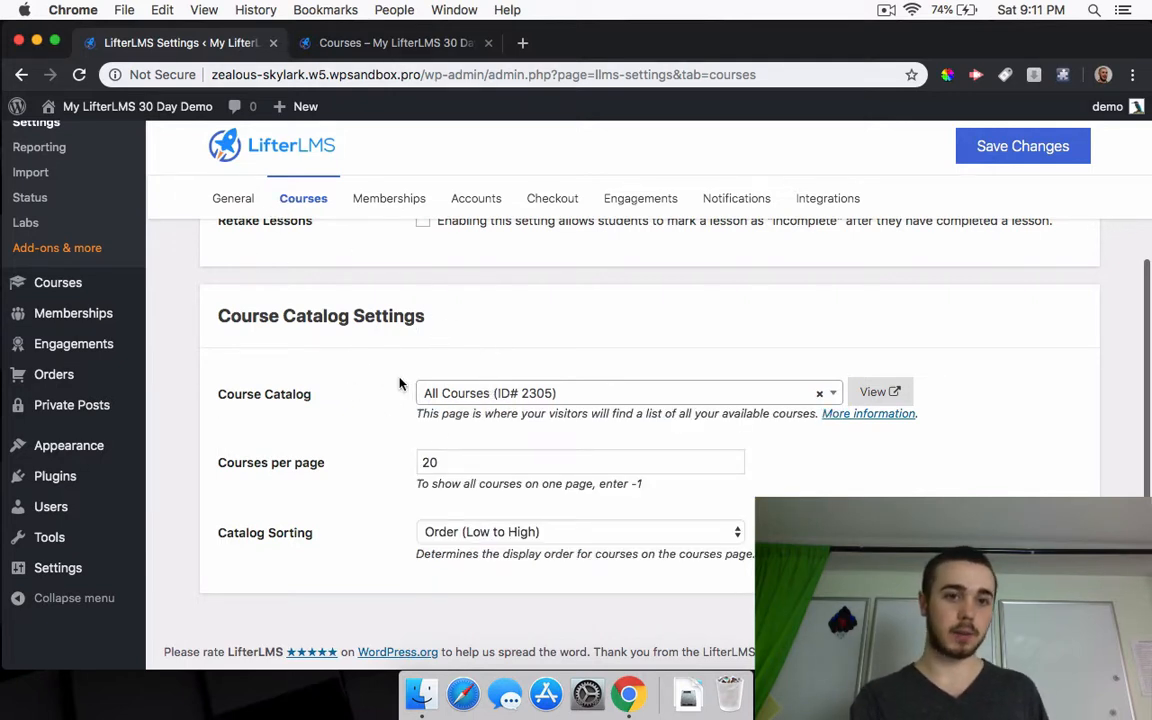
Step: Set Courses per page to 5 in the Course Catalog Settings and save the changes
left_click(453, 466)
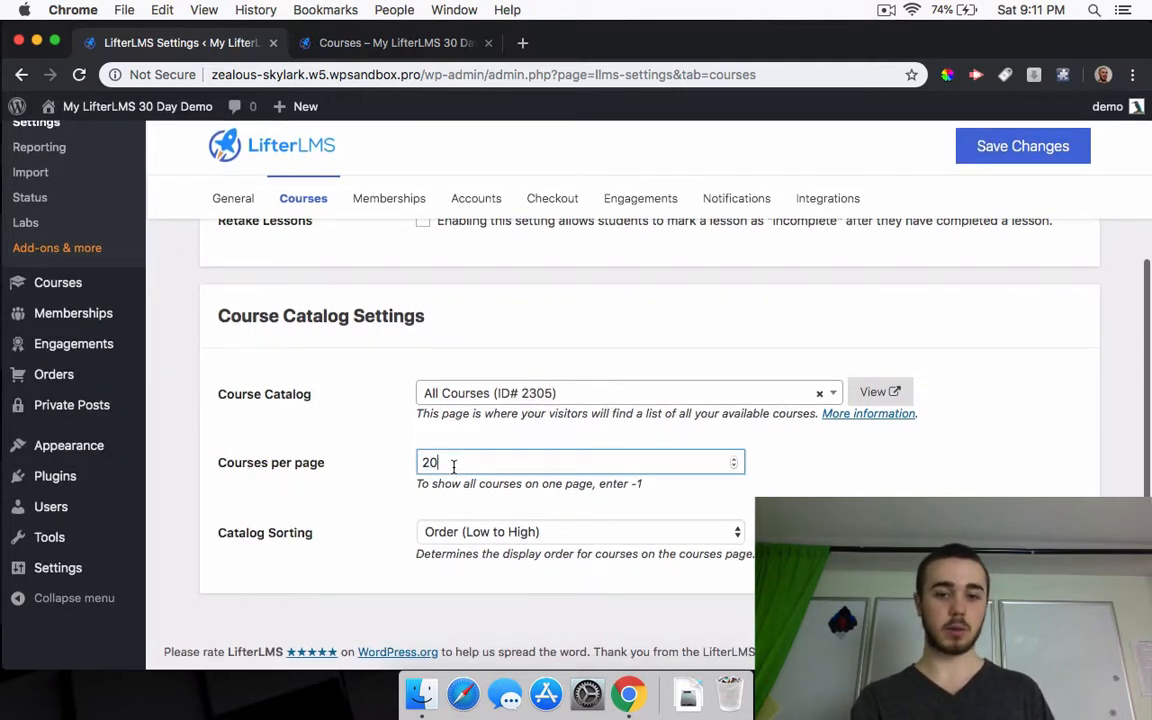
key("BackSpace")
key("BackSpace")
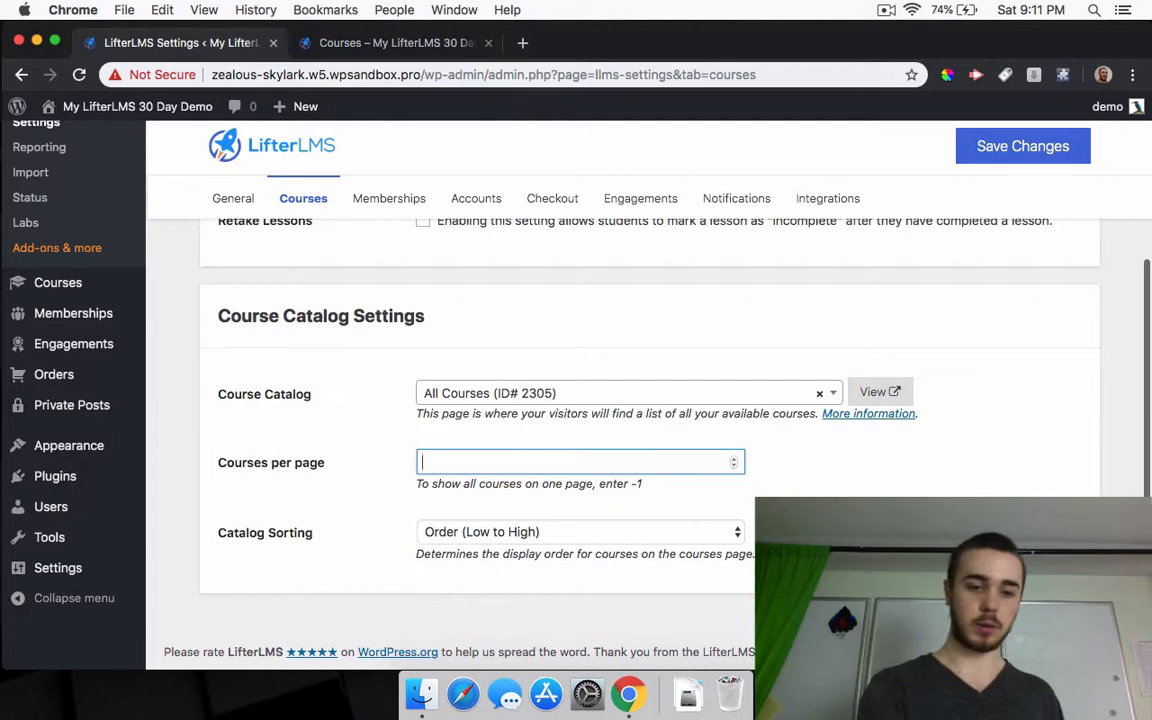
left_click(1003, 149)
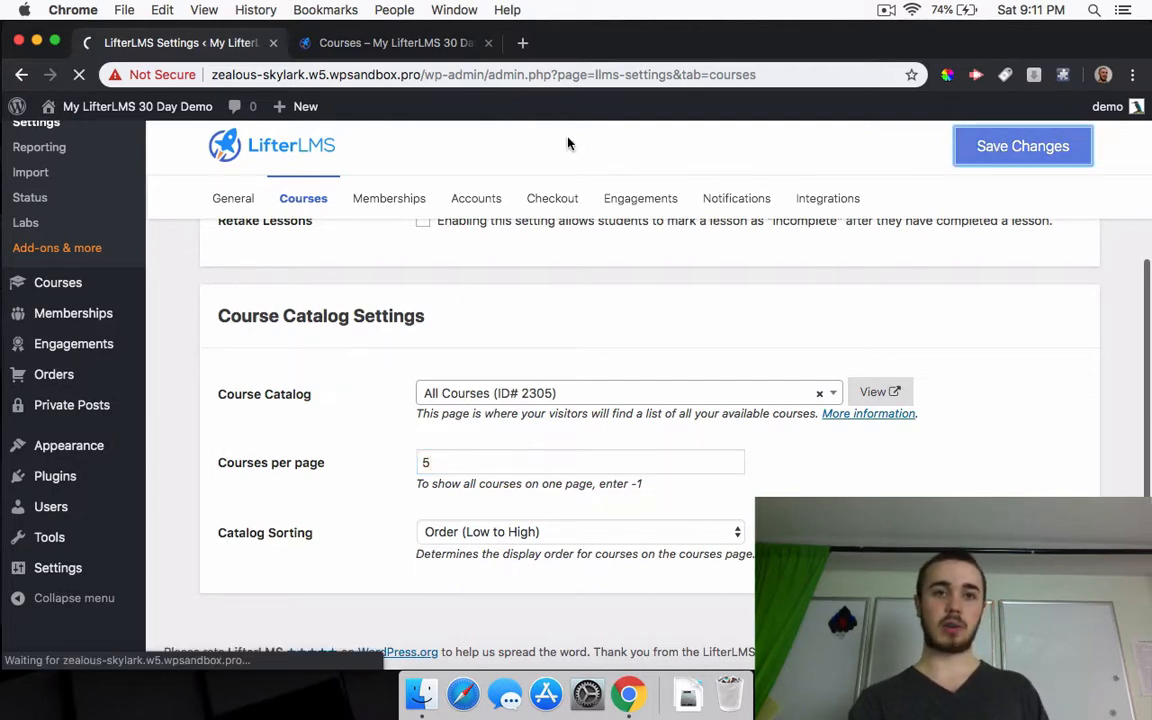
Step: Reload the site's All Courses catalog, check its pagination and view page 2 of the courses
left_click(386, 43)
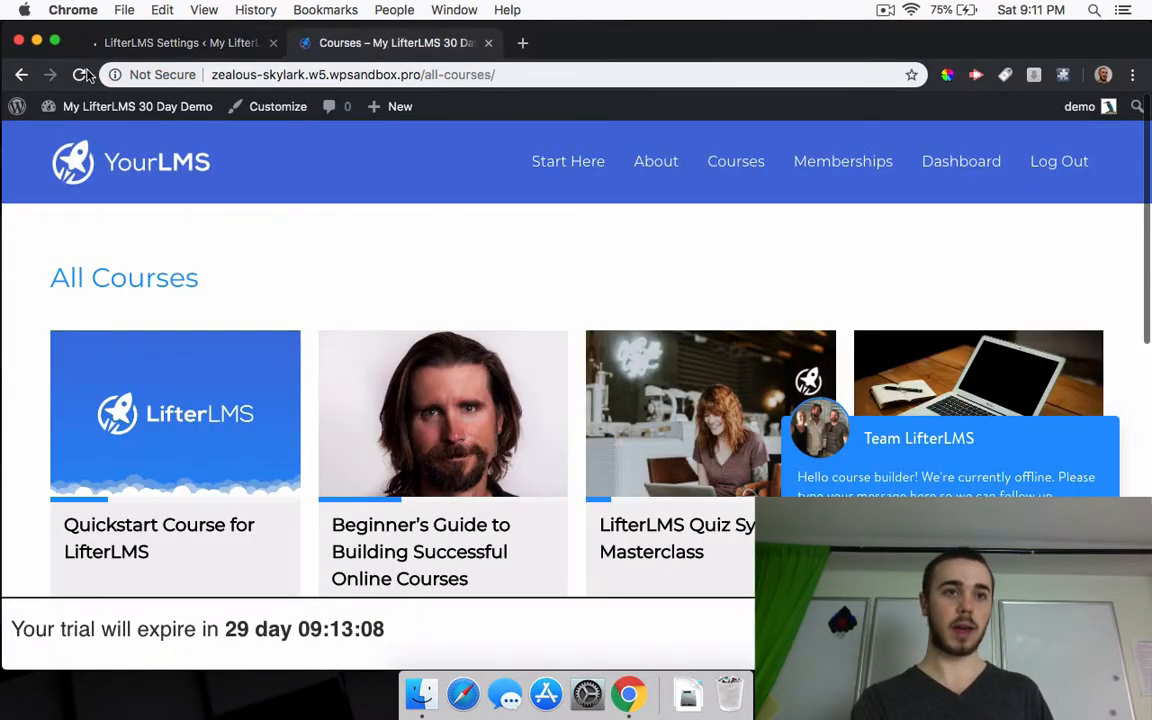
scroll(388, 340, "down", 5)
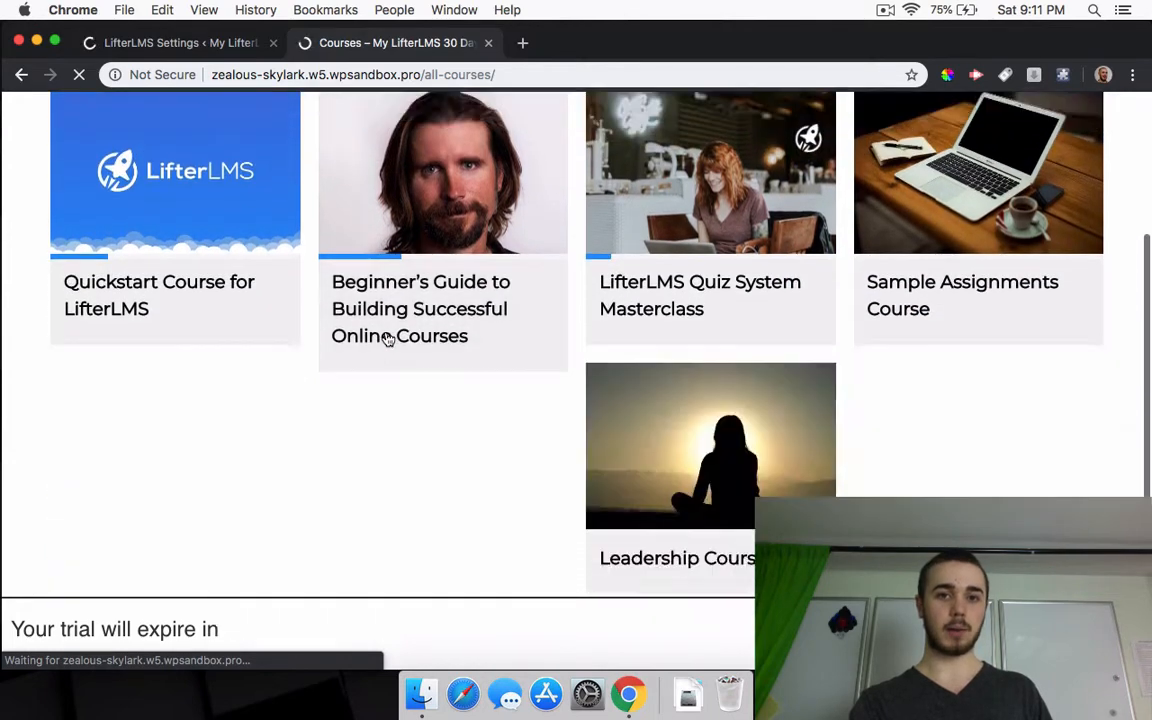
scroll(388, 340, "down", 3)
scroll(388, 340, "down", 3)
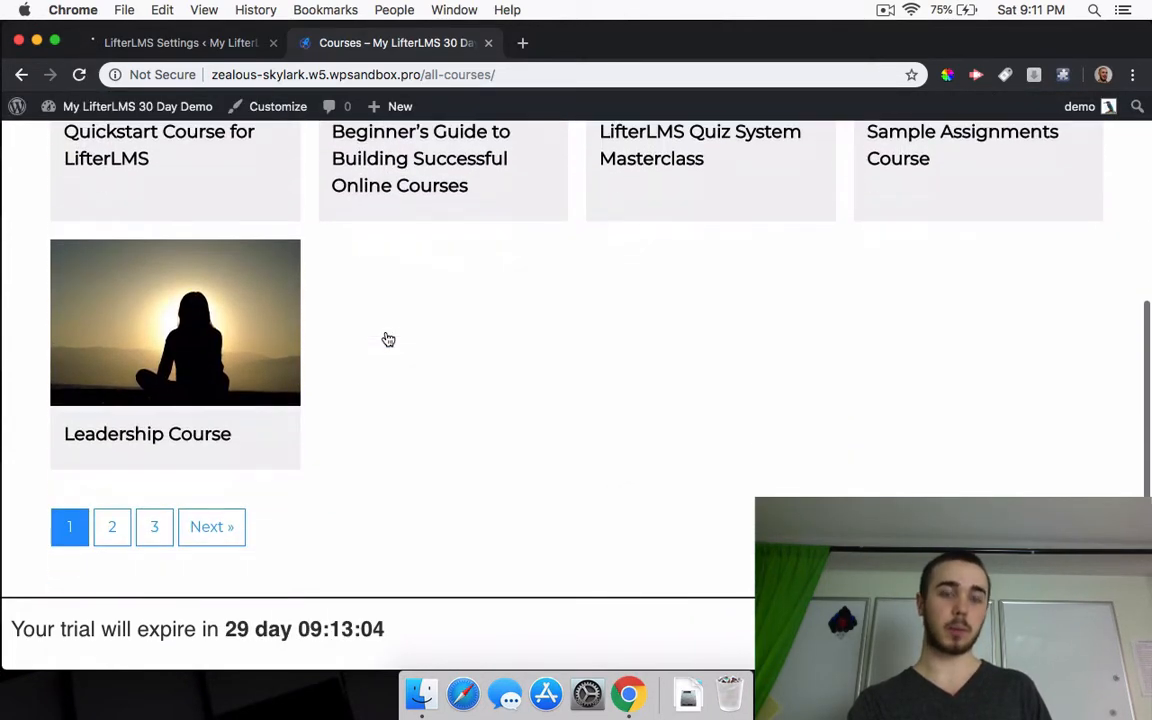
left_click(116, 528)
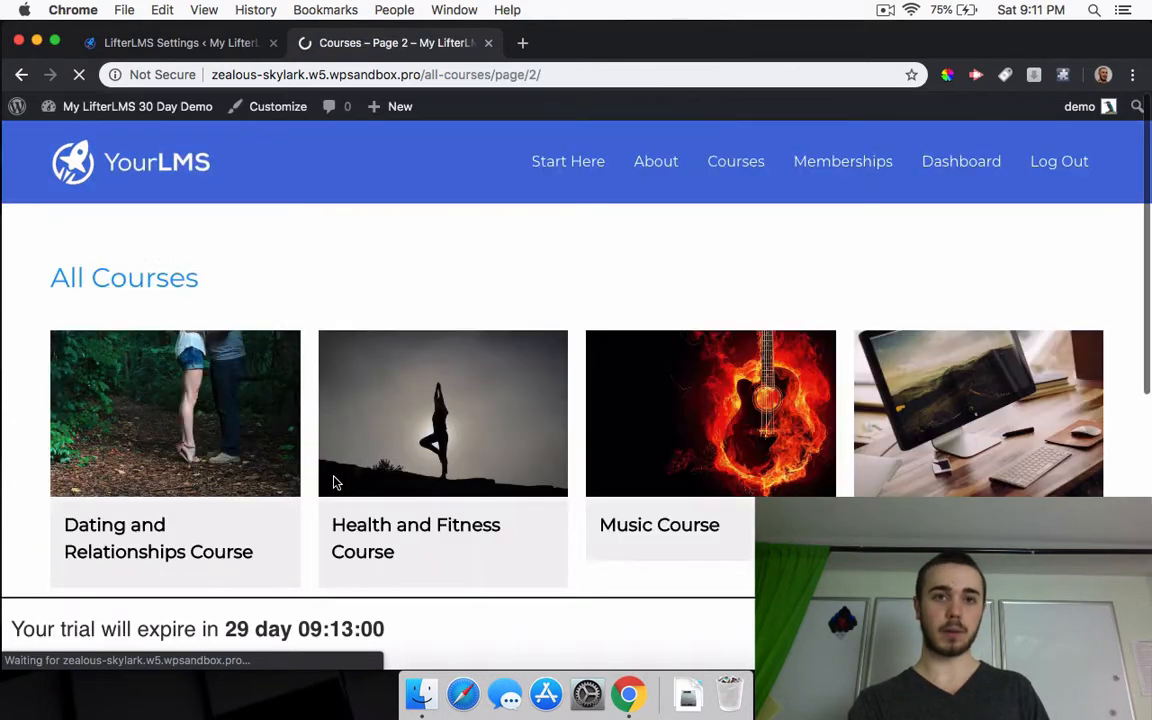
scroll(334, 481, "down", 5)
scroll(290, 320, "up", 3)
Step: Return to the Course Catalog Settings, view the sorting options and set Courses per page to 20
left_click(150, 43)
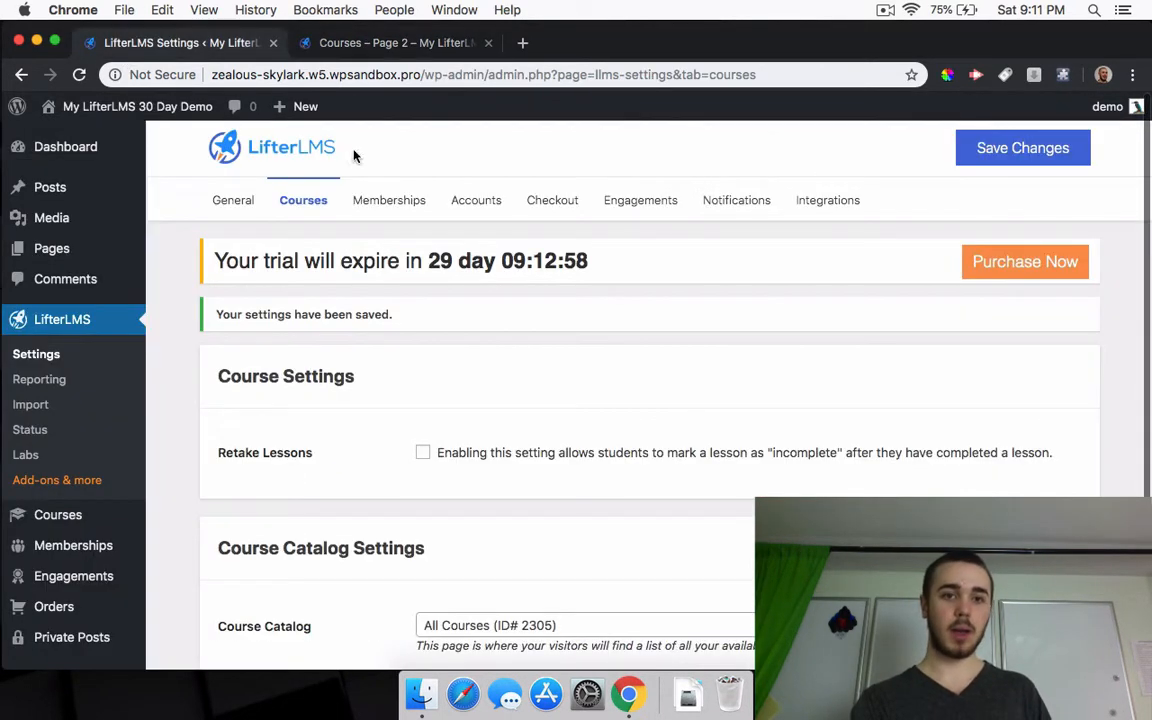
scroll(458, 378, "down", 4)
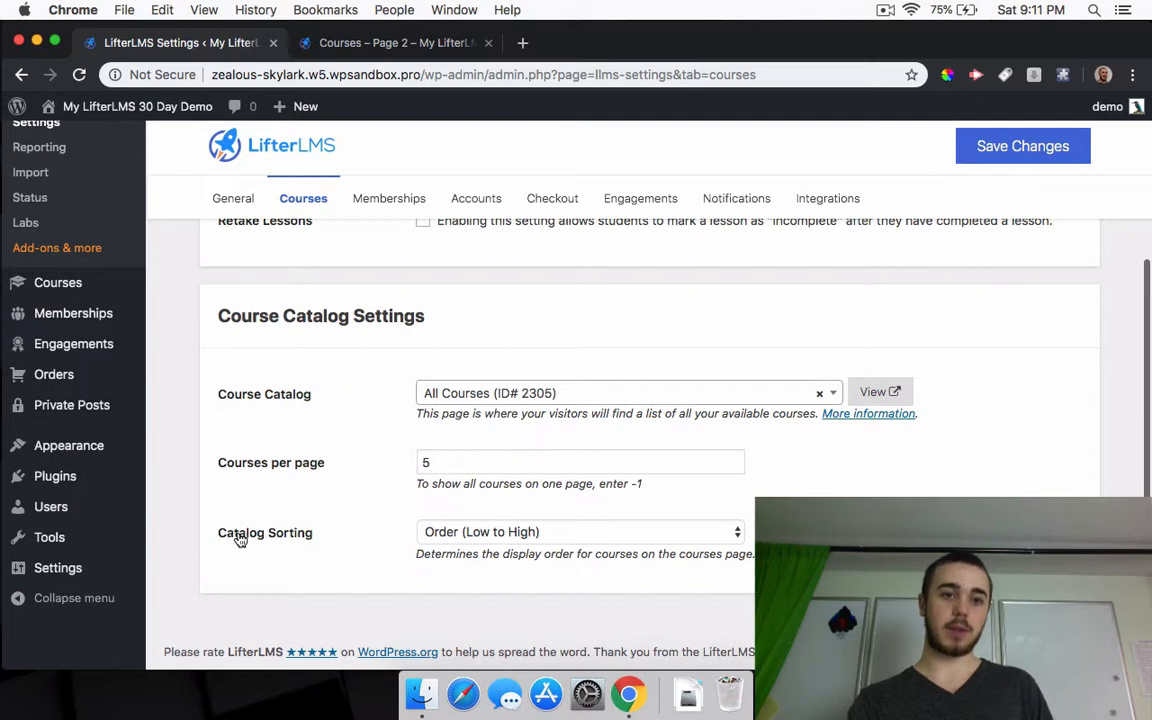
left_click(463, 535)
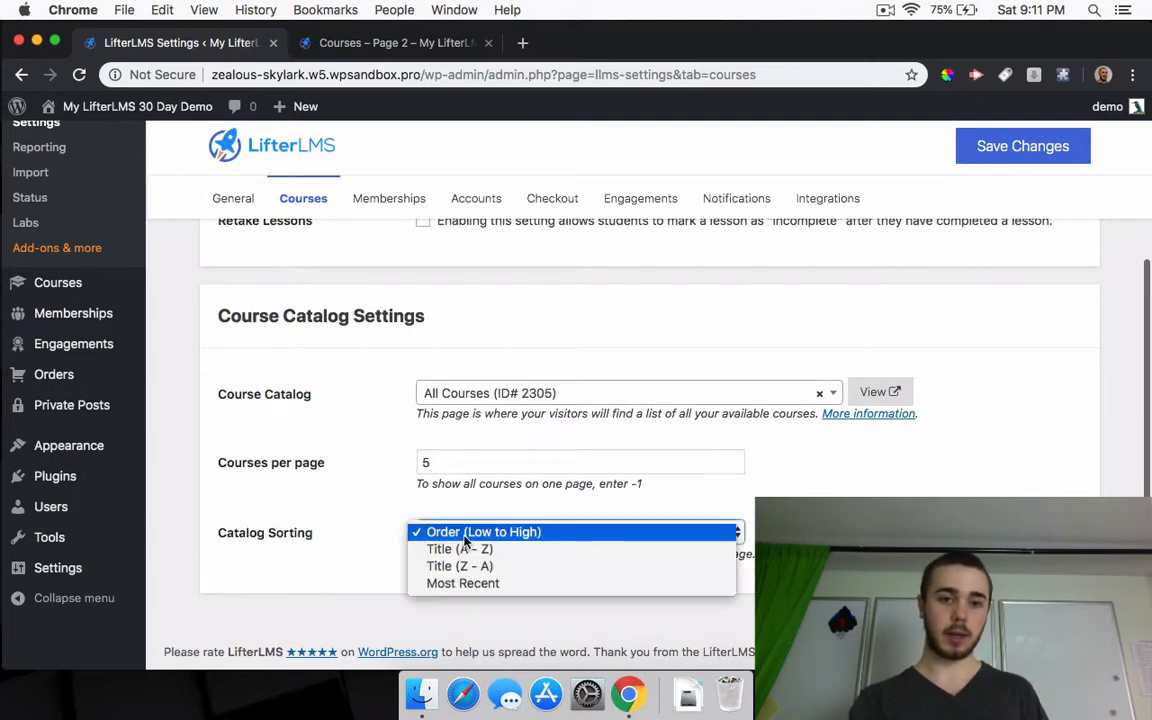
left_click(428, 463)
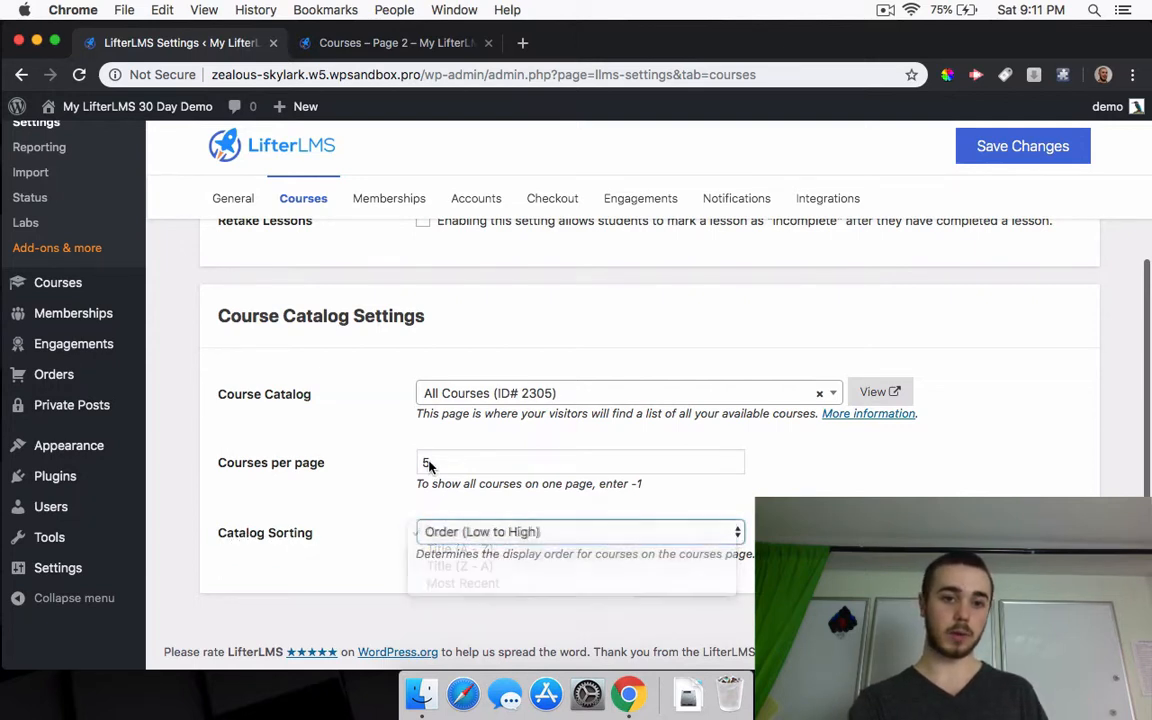
left_click(455, 464)
key("BackSpace")
type("20")
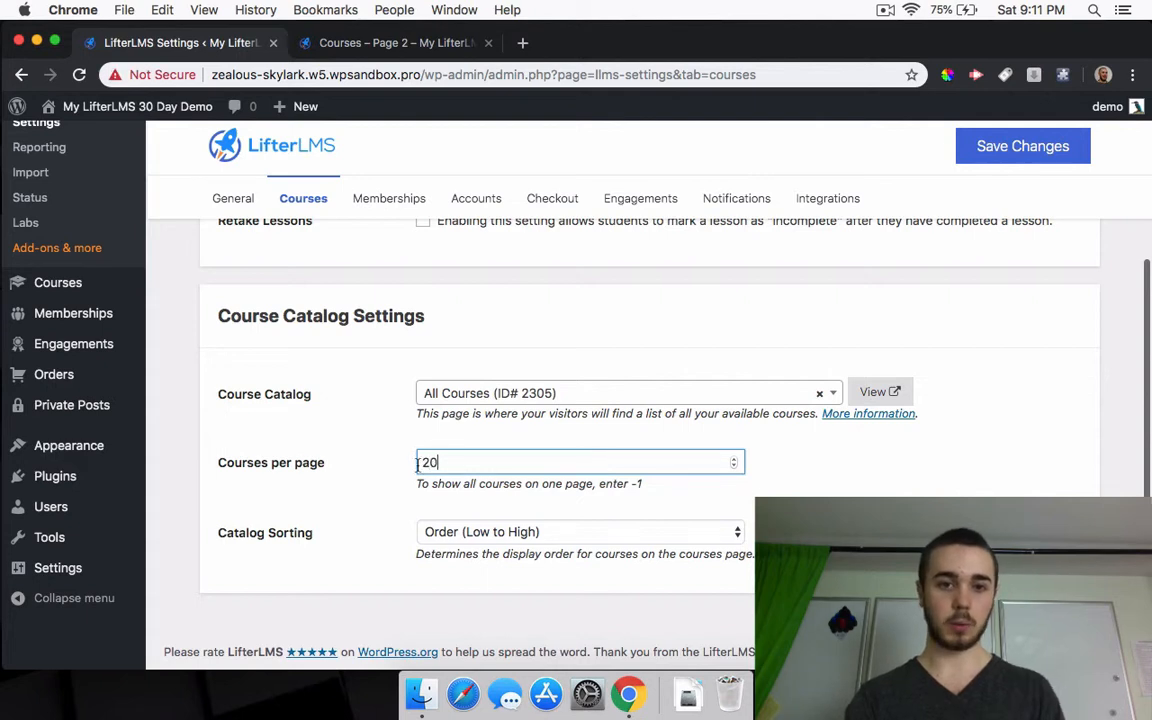
Step: Set Catalog Sorting to Title (A - Z) and save the changes
left_click(440, 532)
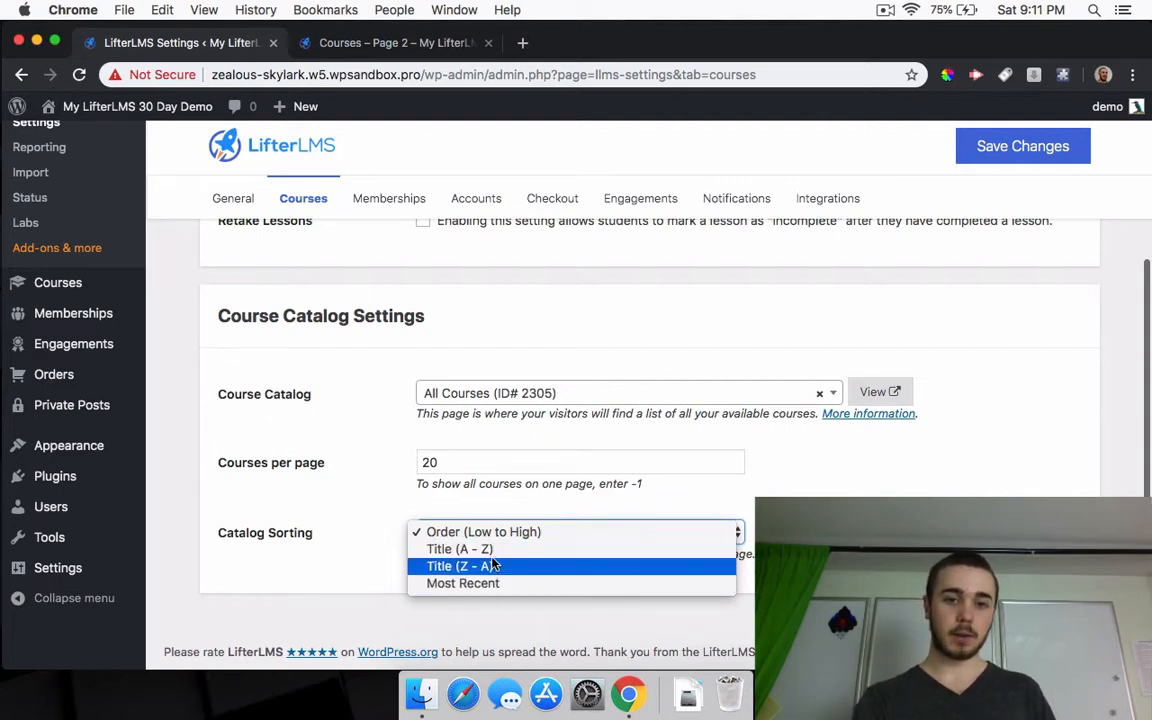
left_click(484, 550)
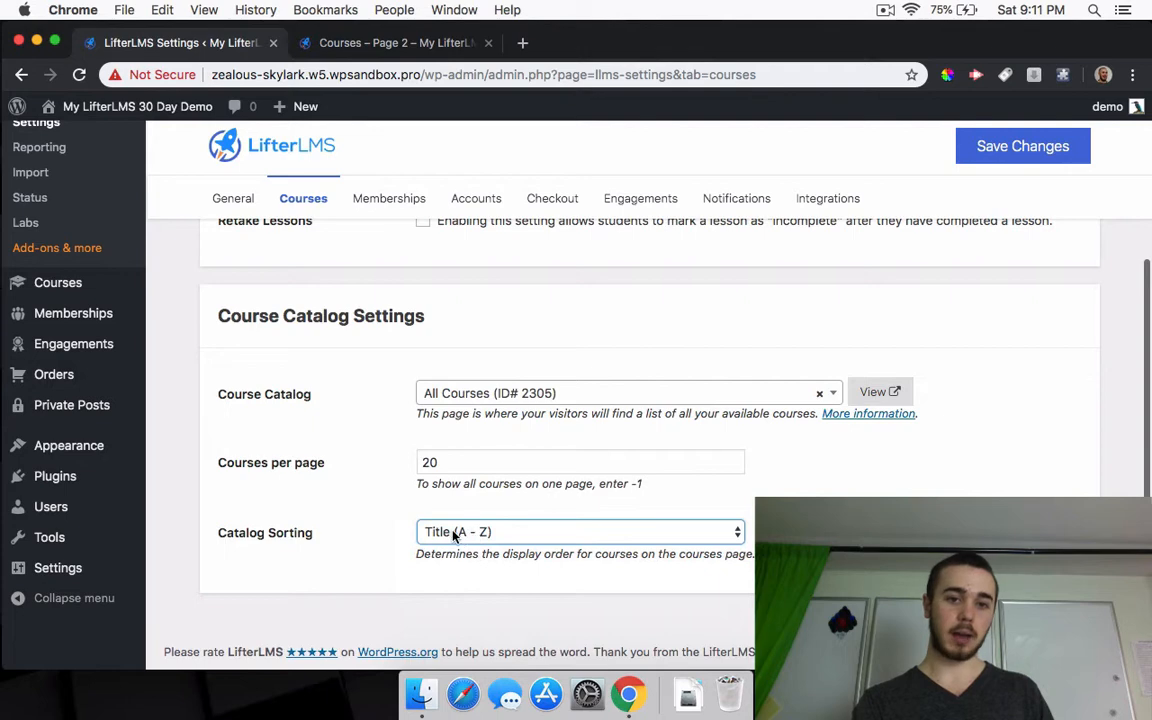
left_click(1017, 150)
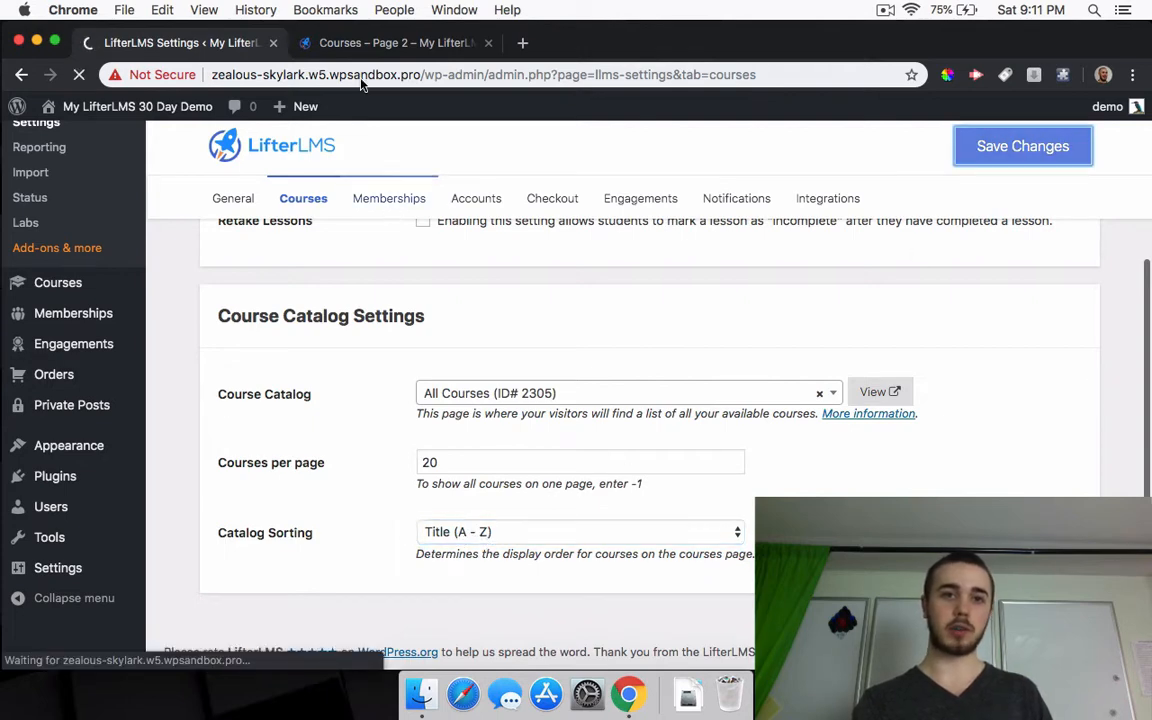
Step: Go back to the first page of the All Courses catalog, reload it and check the order of the courses
left_click(340, 43)
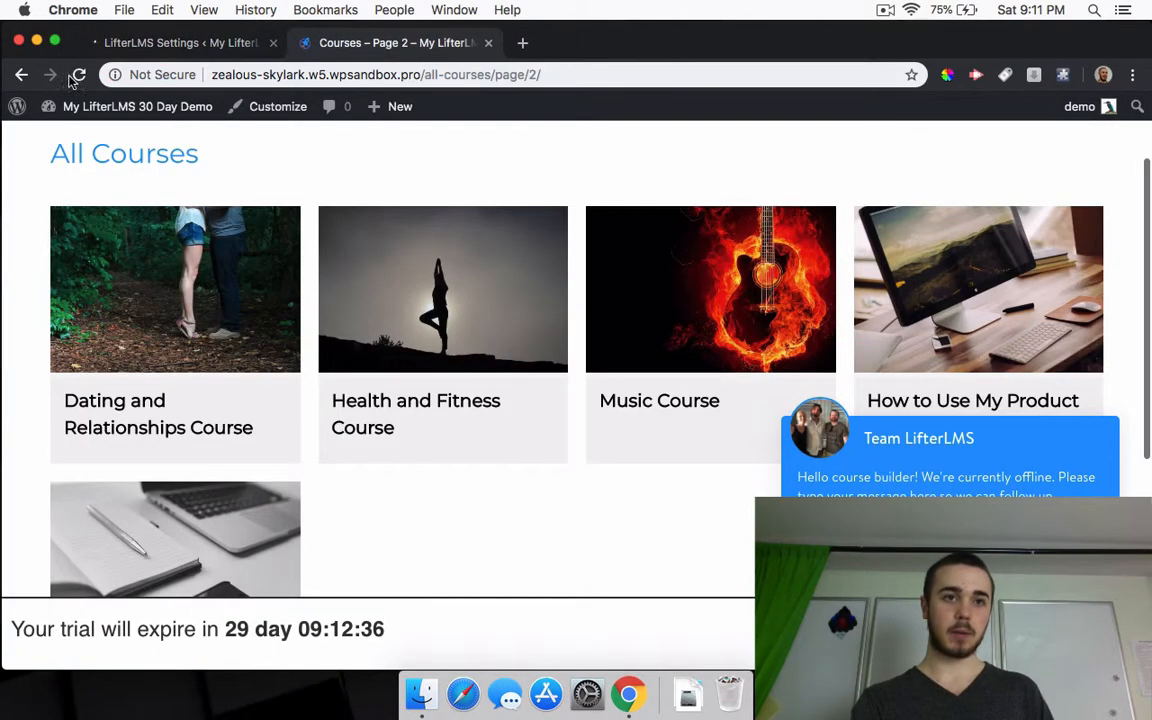
left_click(21, 74)
scroll(367, 270, "down", 4)
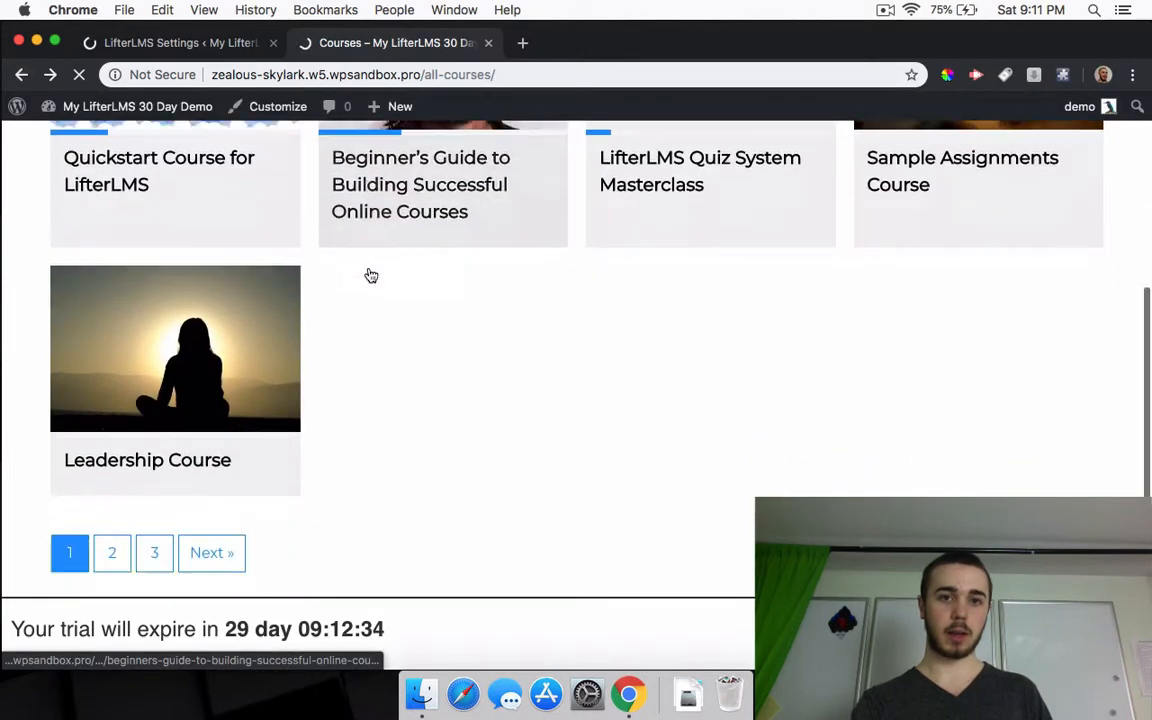
scroll(368, 272, "up", 1)
left_click(79, 75)
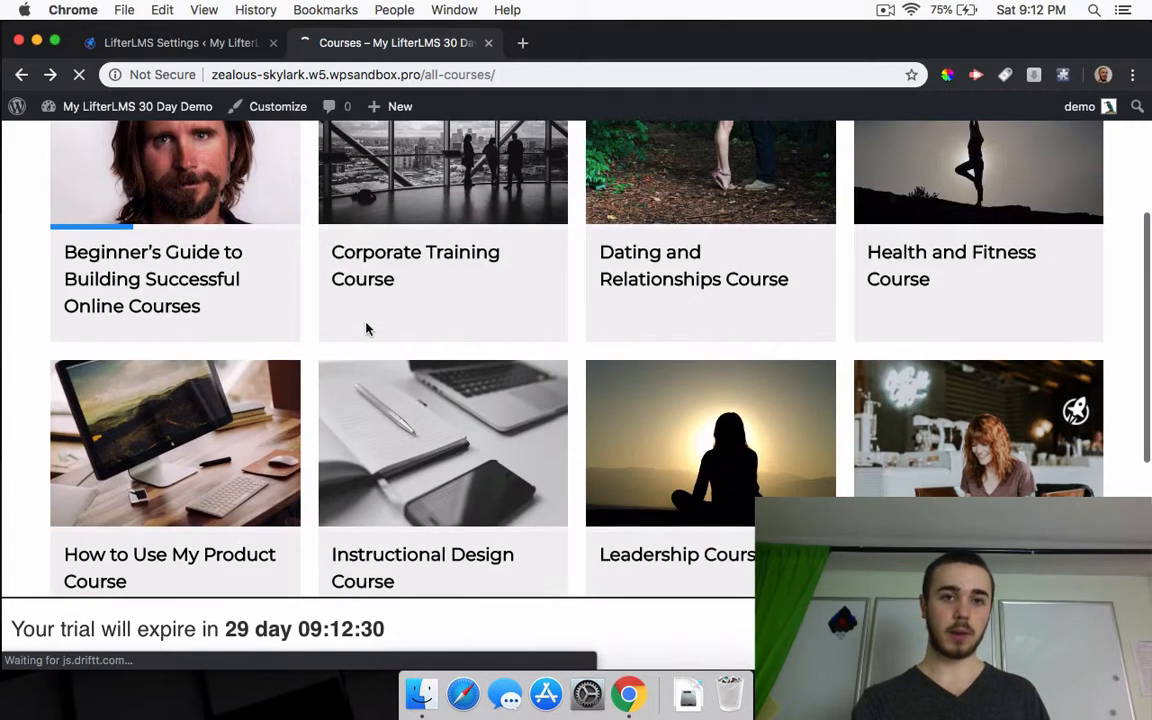
scroll(368, 329, "up", 2)
scroll(298, 239, "down", 5)
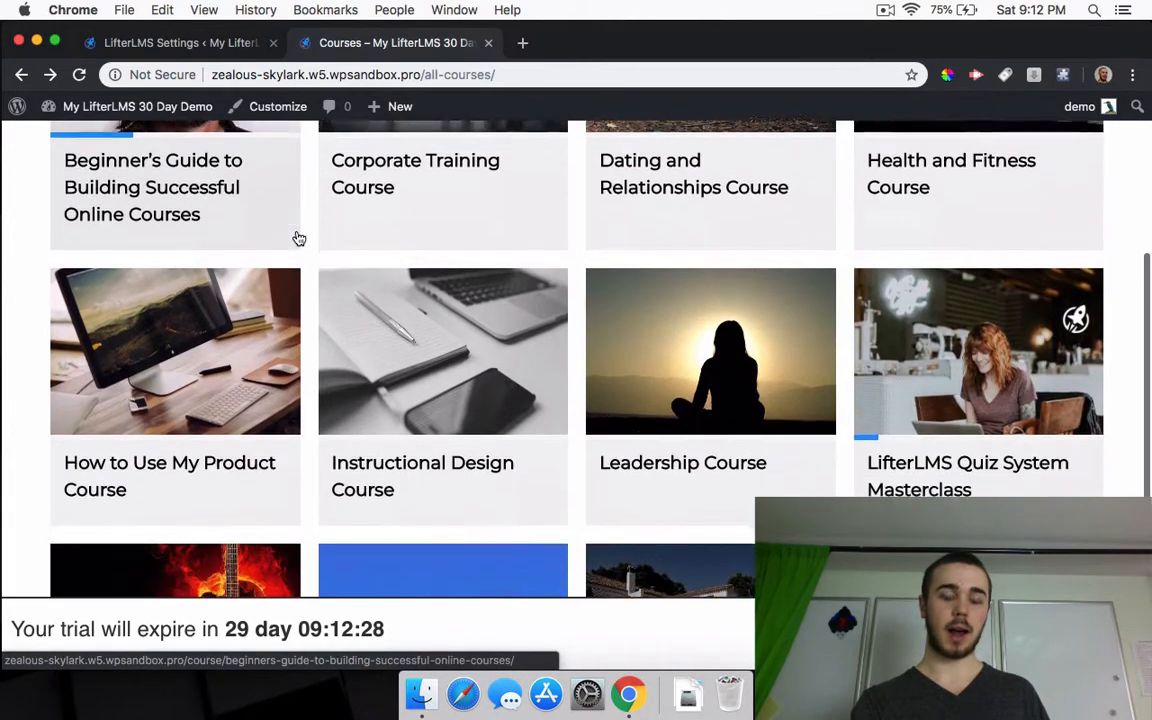
scroll(298, 239, "up", 1)
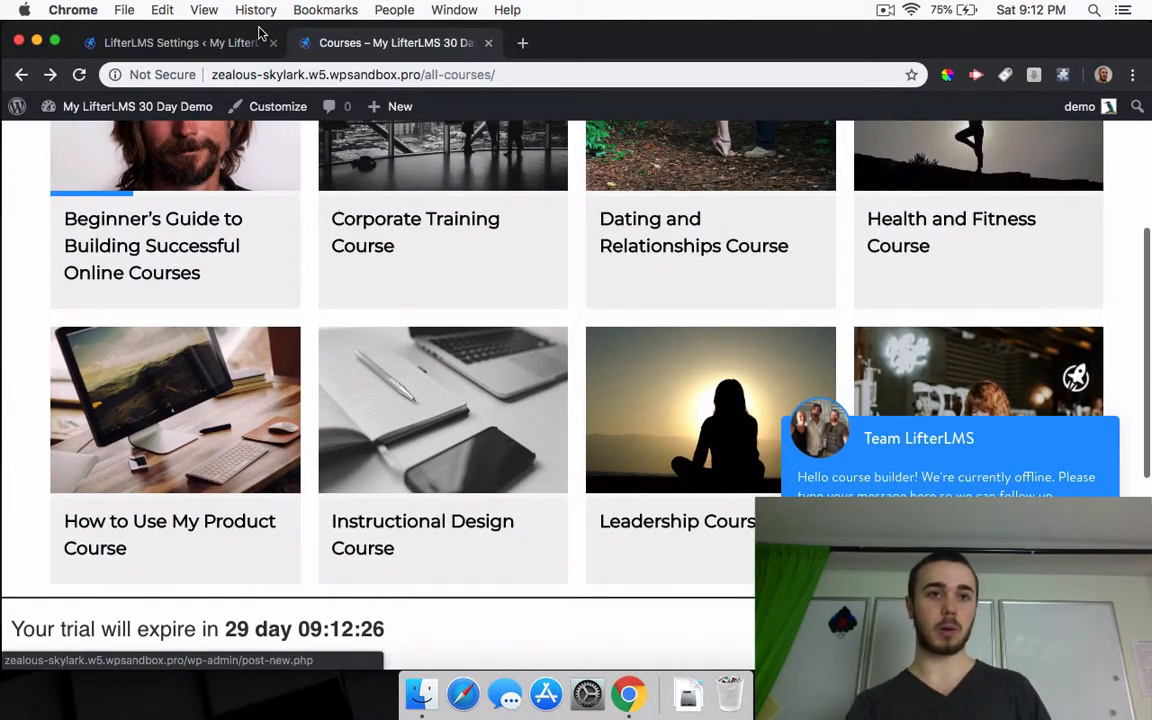
Step: Return to the LifterLMS settings, open the Memberships settings and view the Memberships Catalog options
left_click(237, 44)
scroll(394, 485, "down", 5)
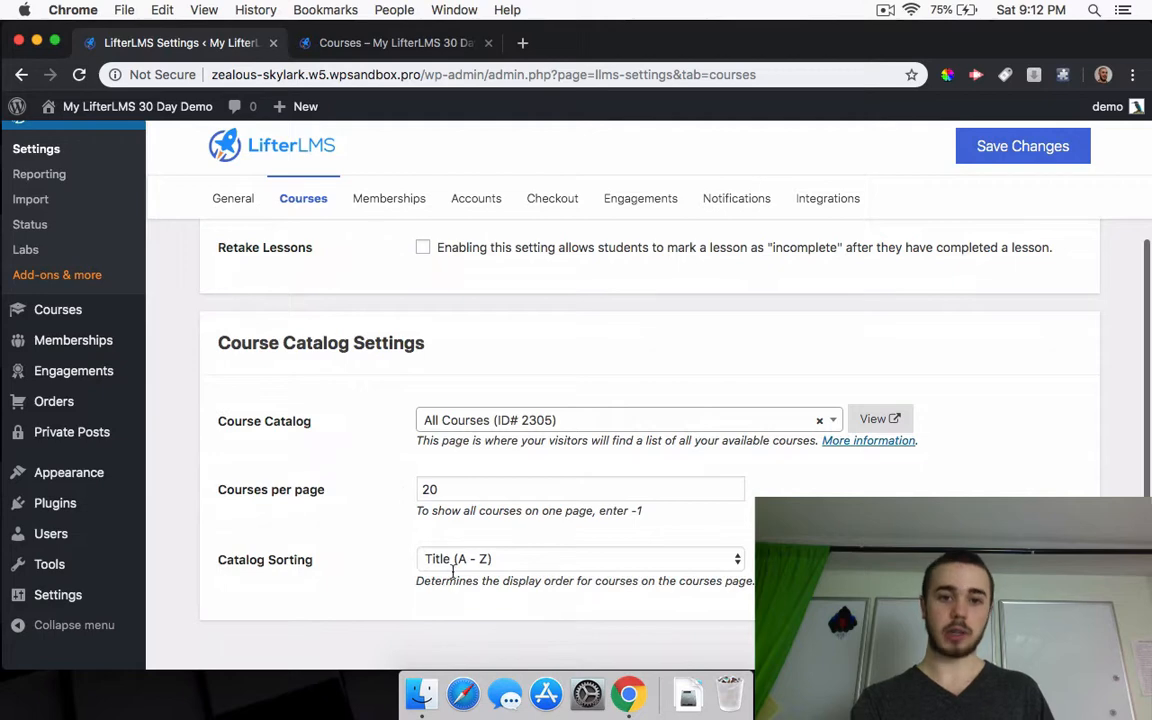
scroll(448, 553, "up", 5)
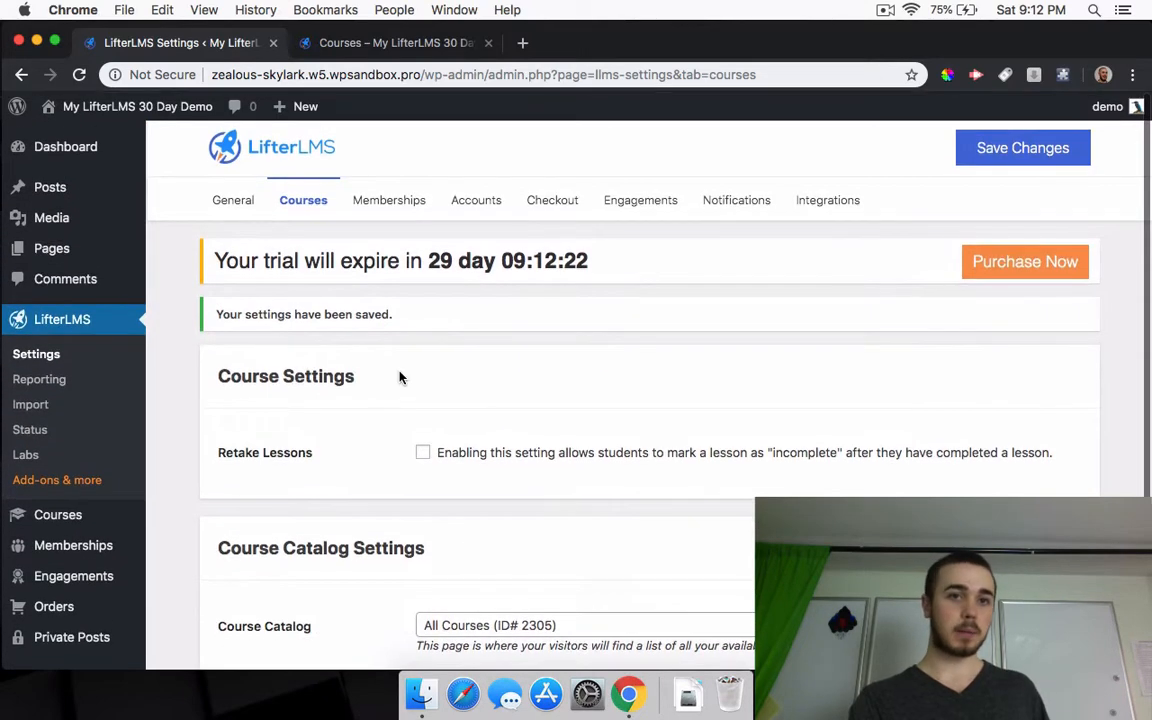
left_click(386, 198)
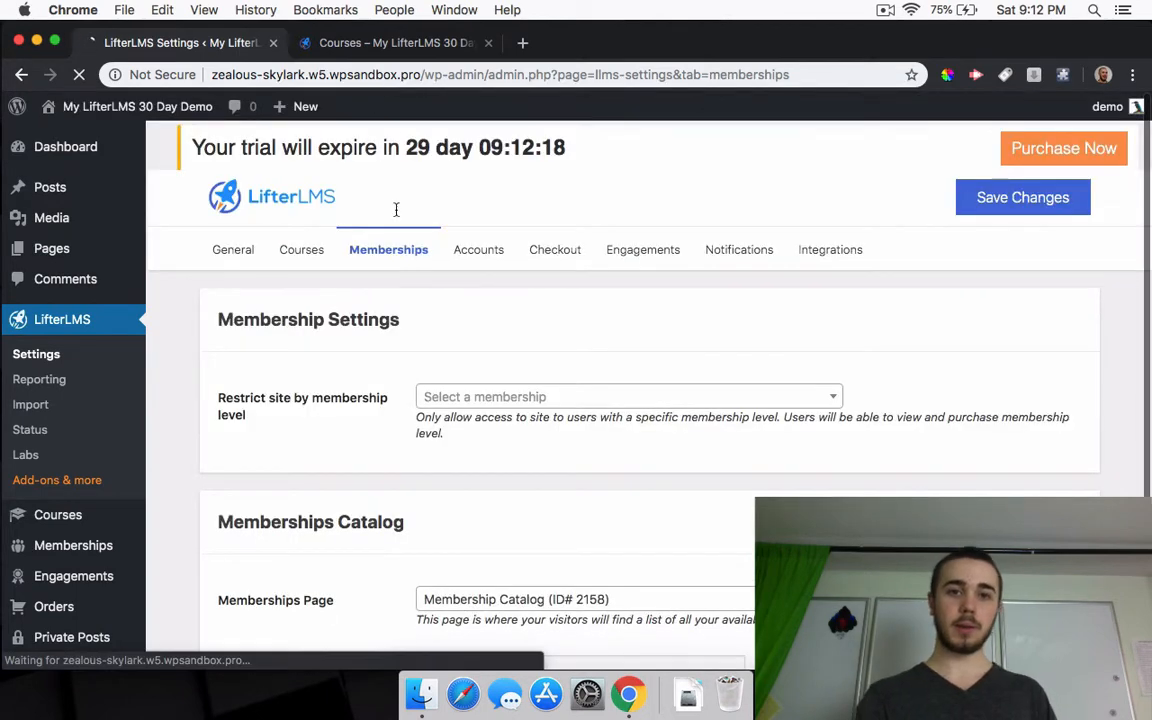
scroll(419, 288, "down", 4)
scroll(419, 288, "down", 1)
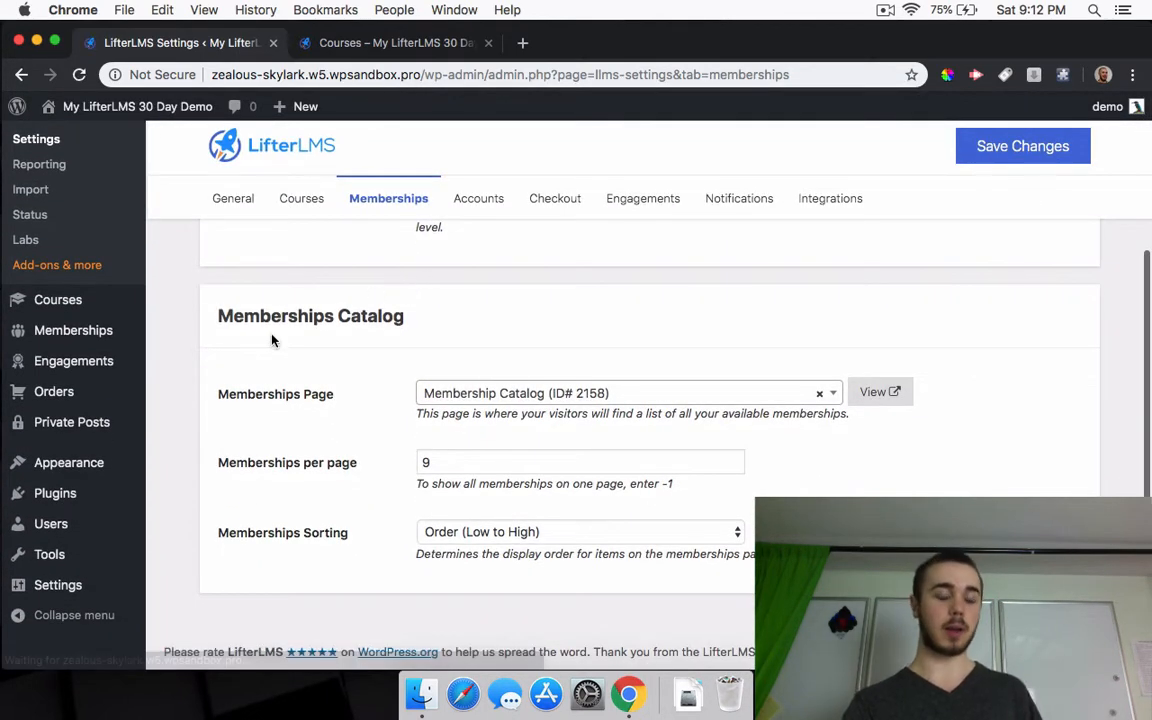
Step: Open the Membership Catalog page on the student-facing site and look over the memberships listed
left_click(347, 48)
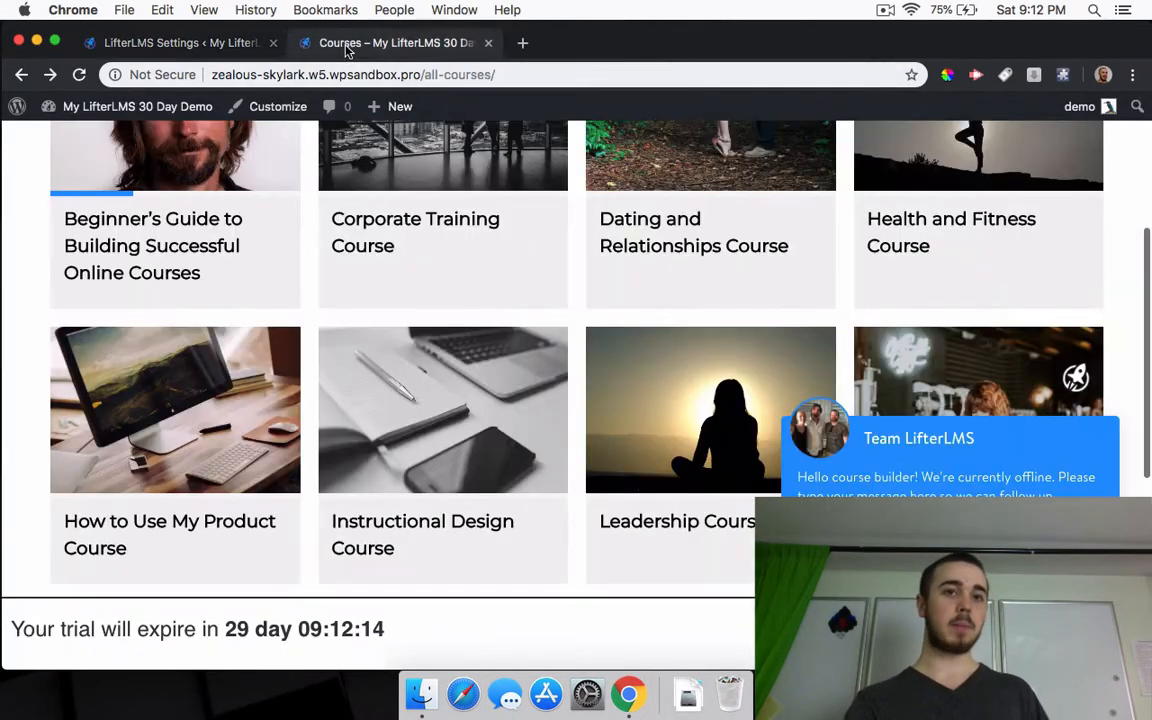
scroll(609, 226, "up", 3)
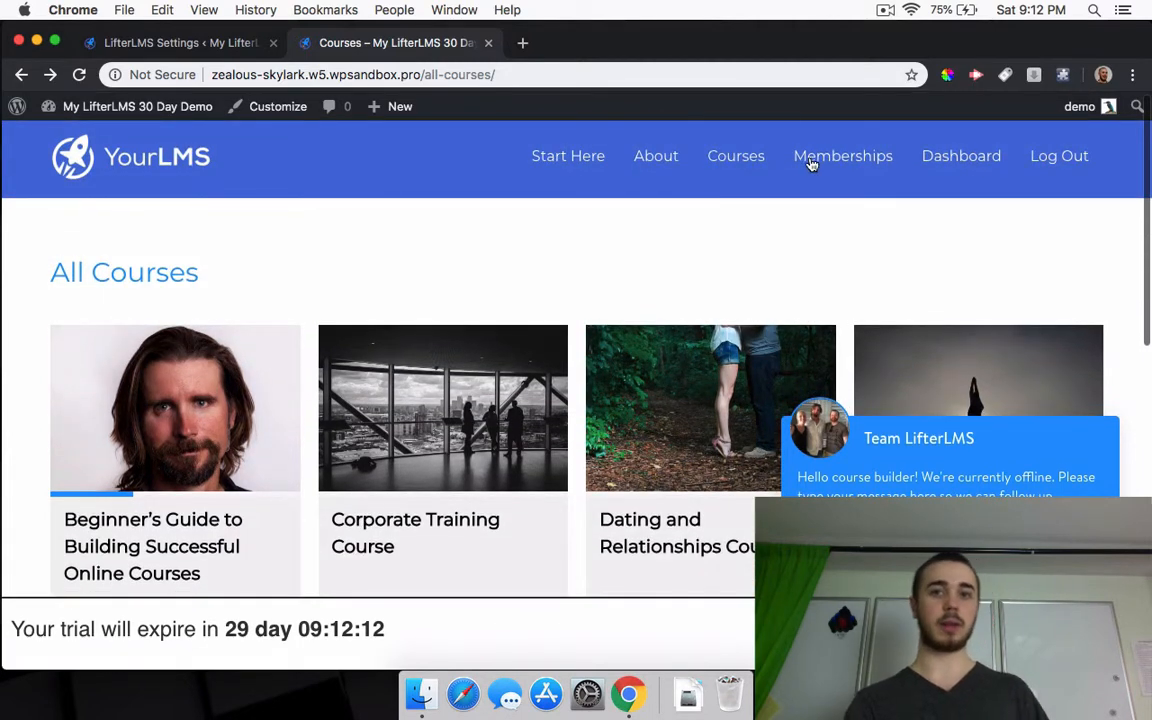
left_click(813, 162)
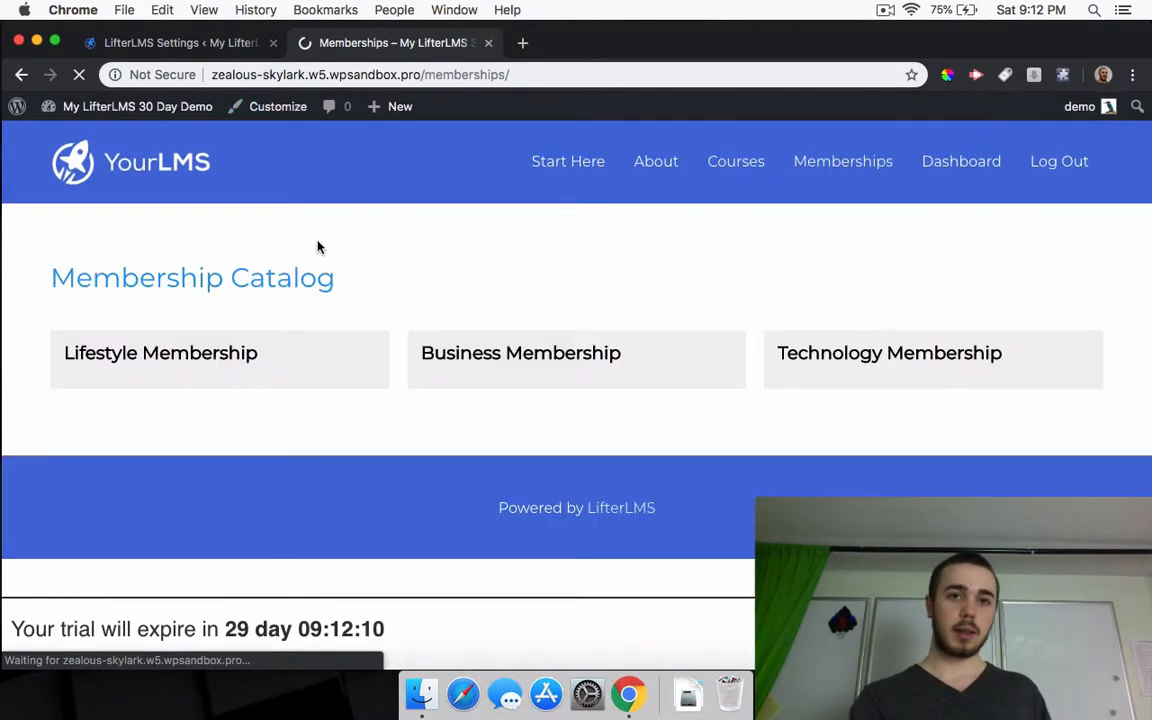
scroll(317, 247, "down", 1)
scroll(500, 197, "down", 3)
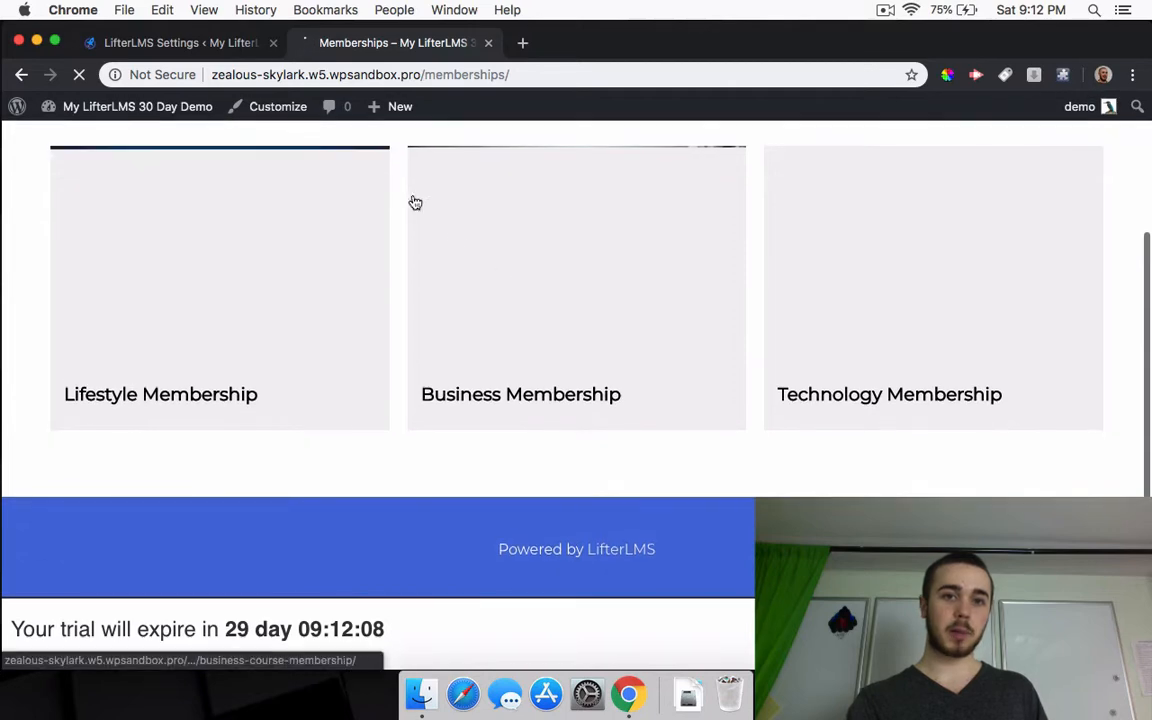
Step: Return to the LifterLMS Memberships settings and review the choices for Memberships Page and Memberships Sorting without changing them
left_click(213, 48)
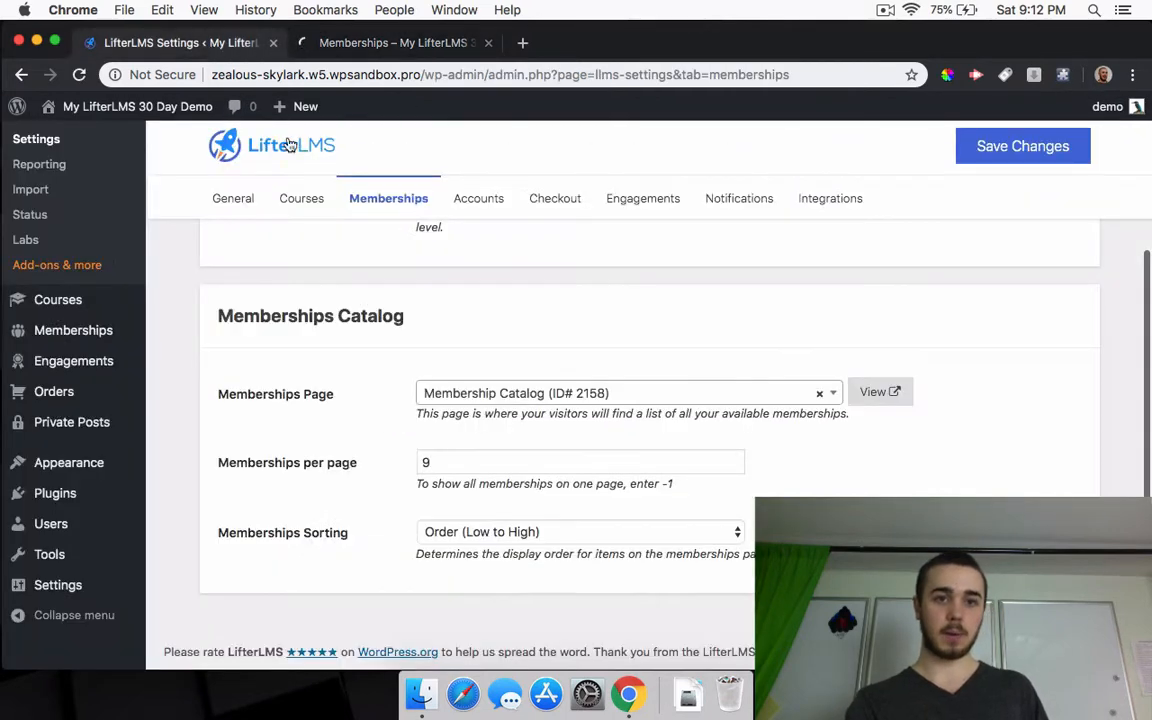
left_click(471, 403)
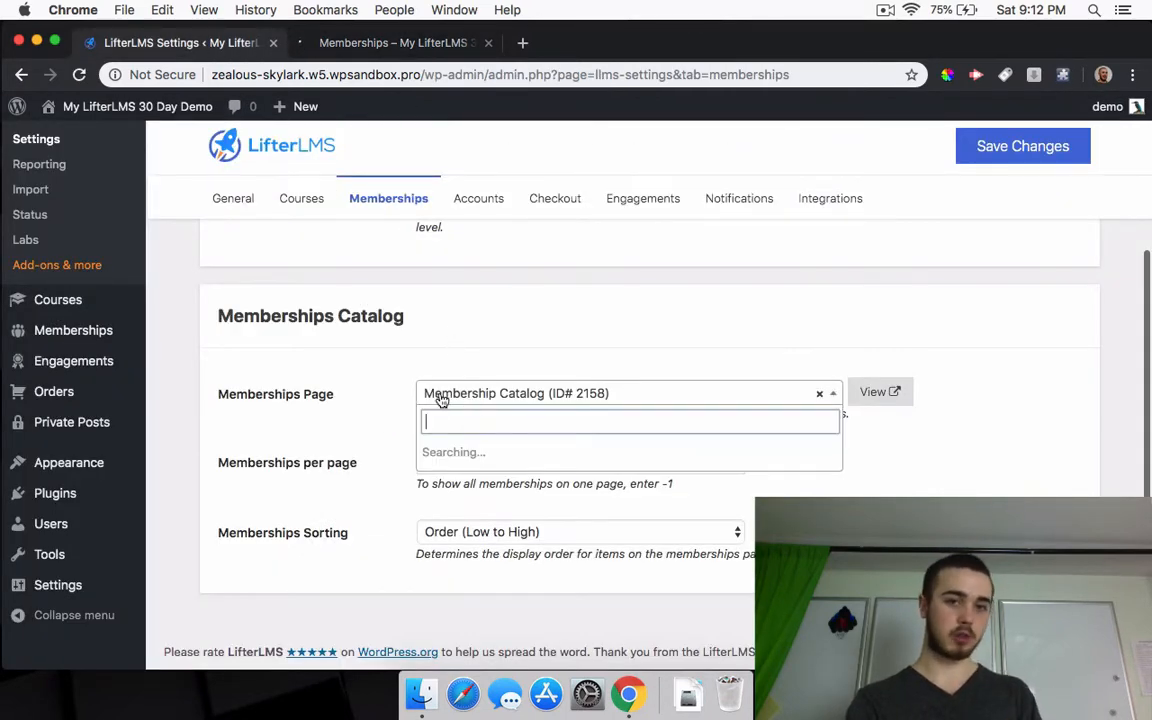
left_click(469, 397)
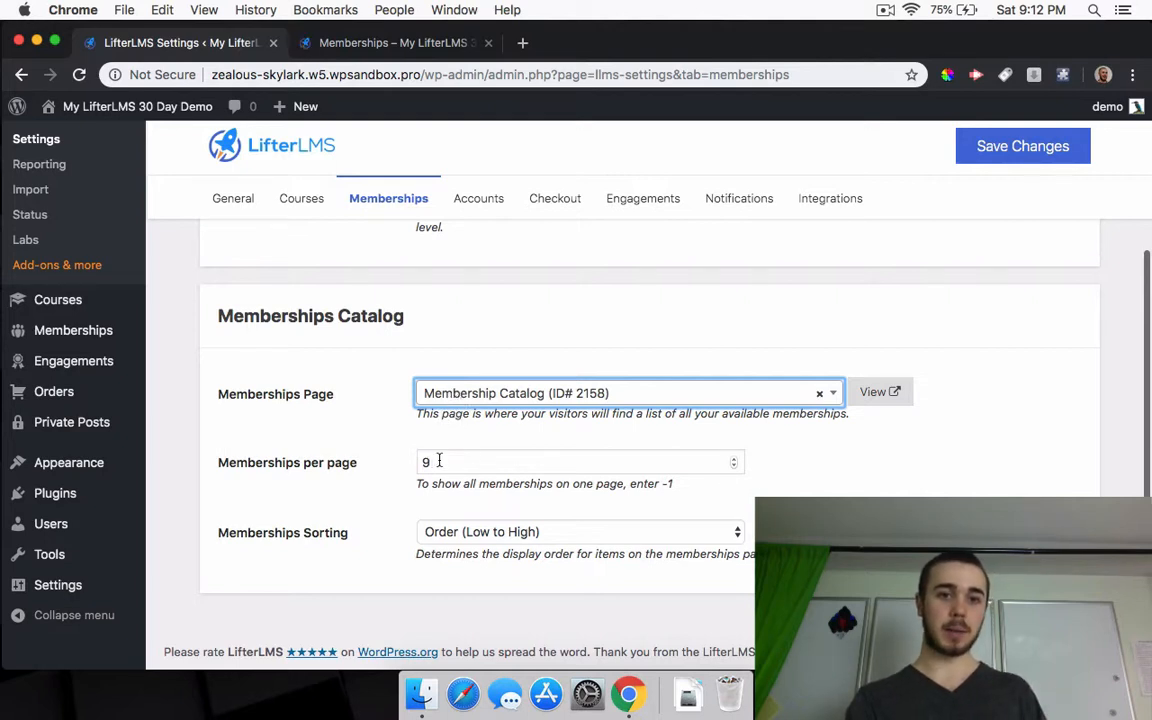
left_click(441, 531)
left_click(460, 535)
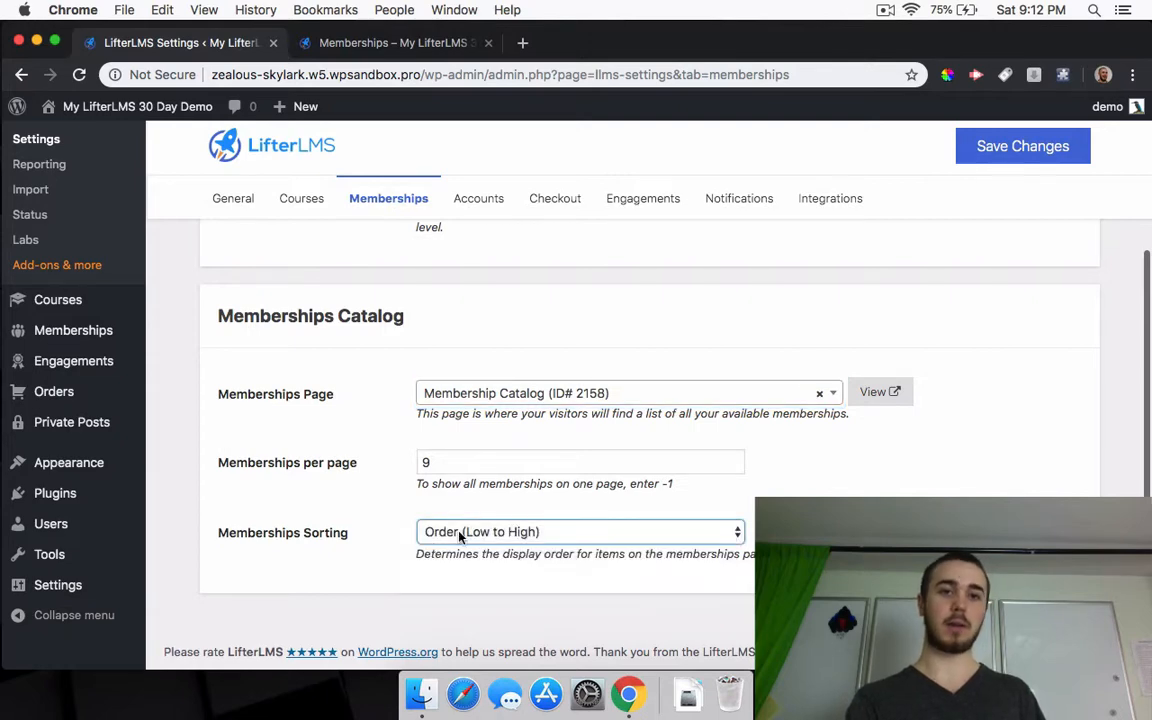
Step: Review the memberships available for restricting the site by membership level, leaving the setting without a selection
scroll(460, 535, "up", 5)
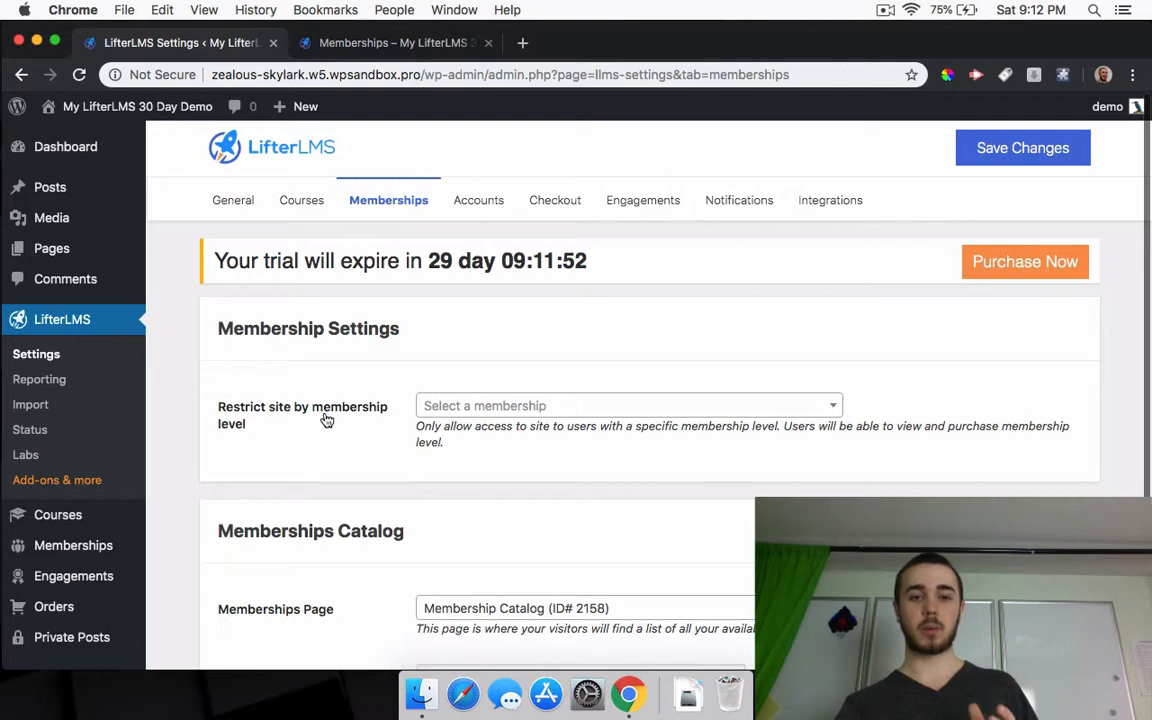
left_click(462, 407)
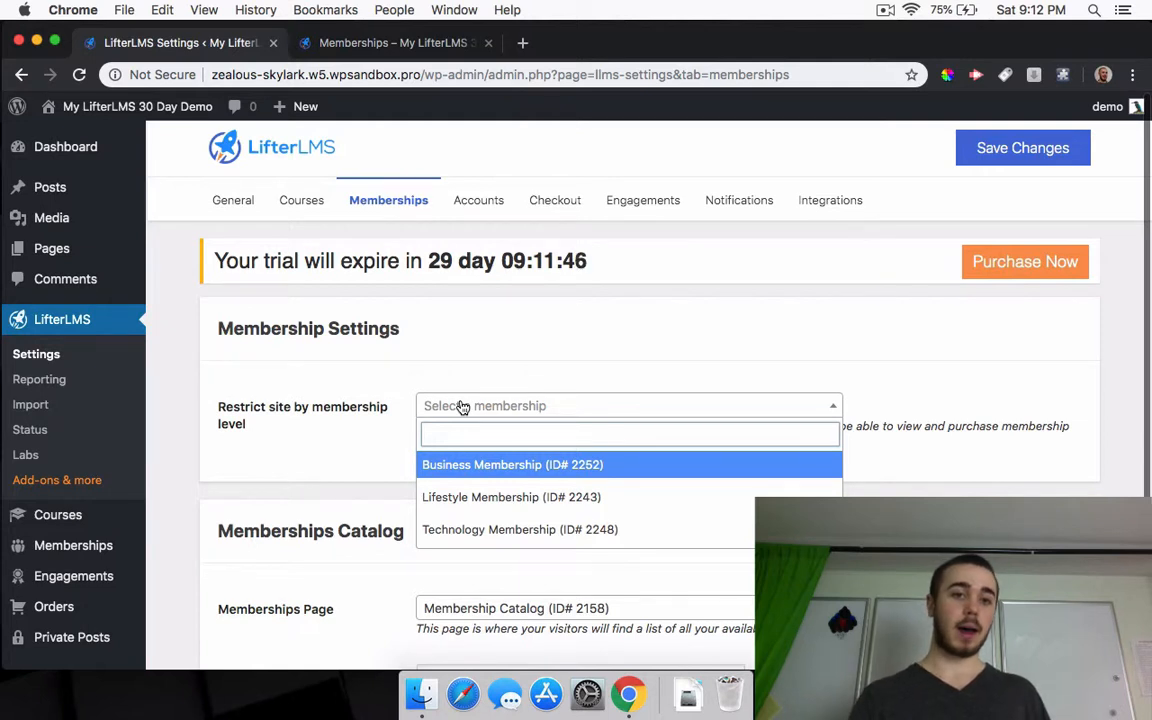
left_click(360, 418)
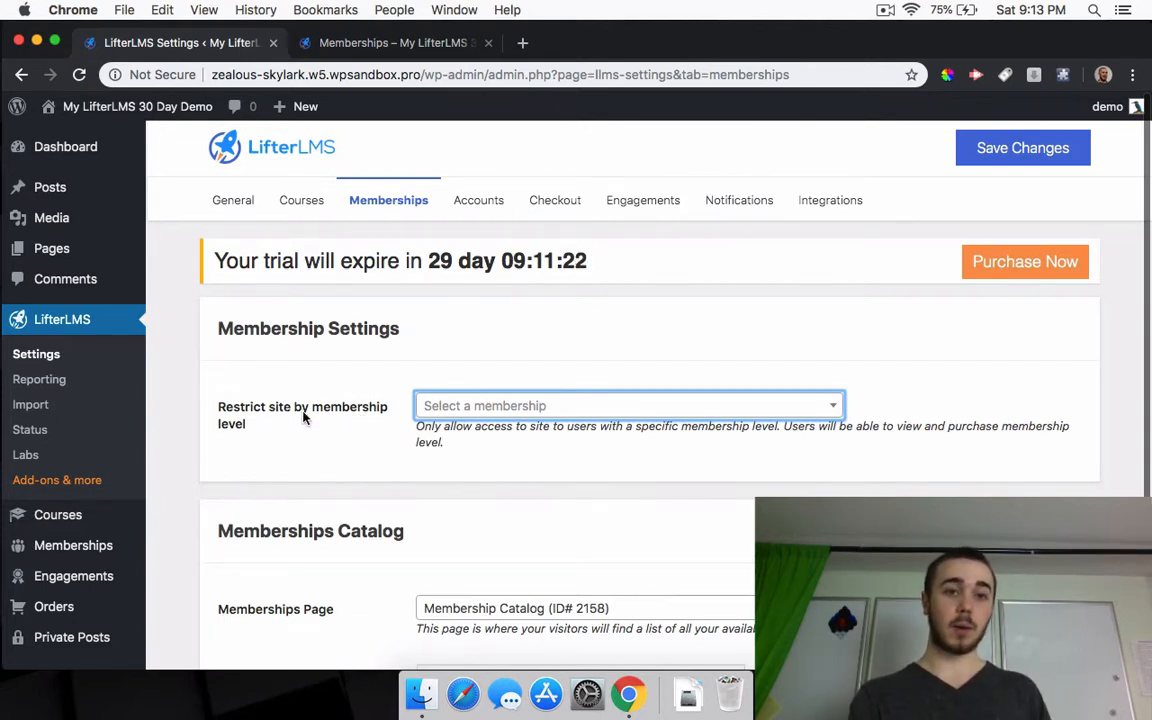
left_click(262, 424)
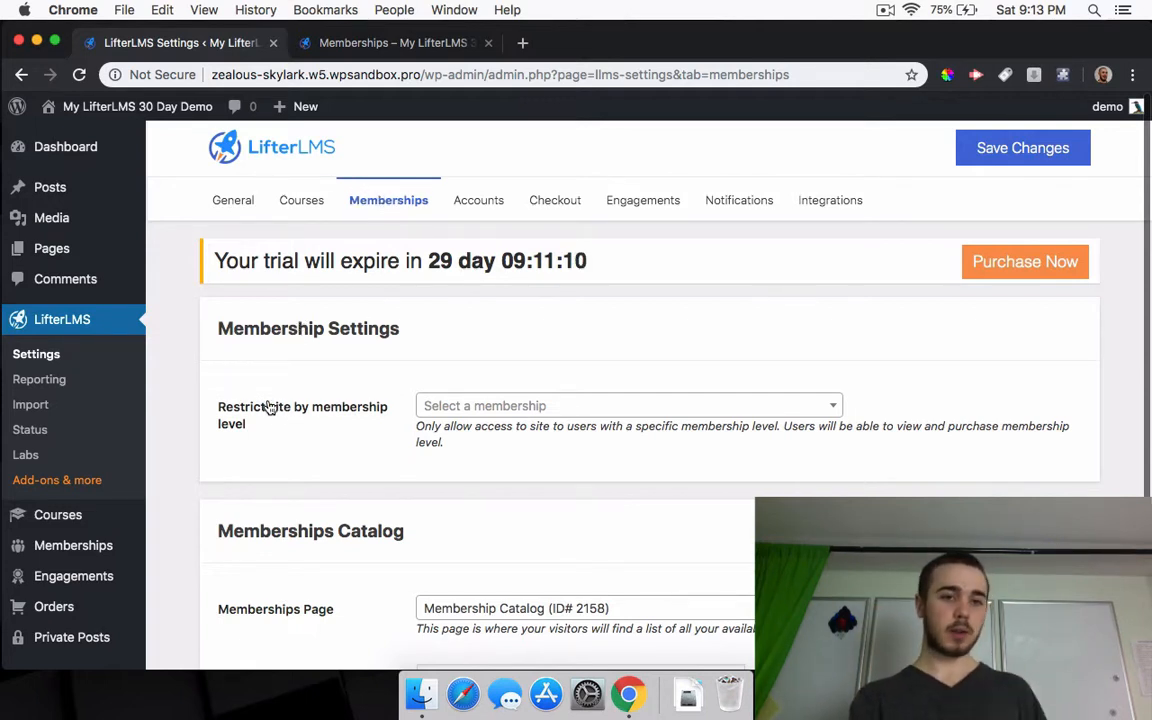
left_click(456, 408)
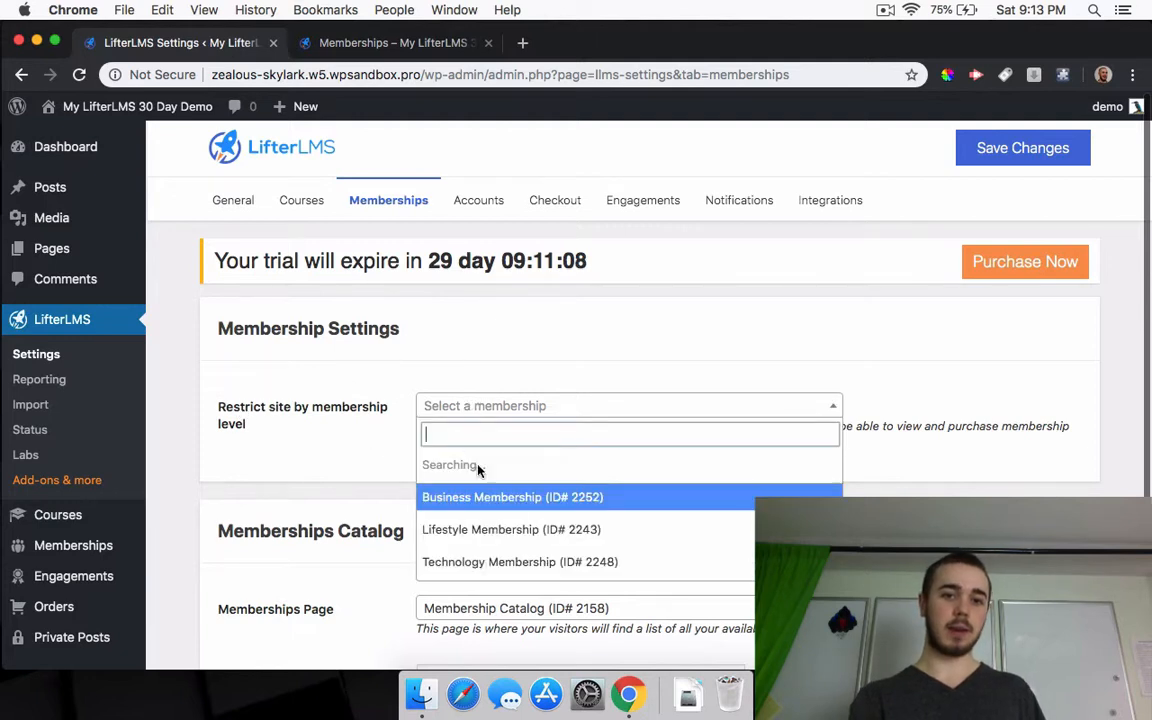
left_click(378, 403)
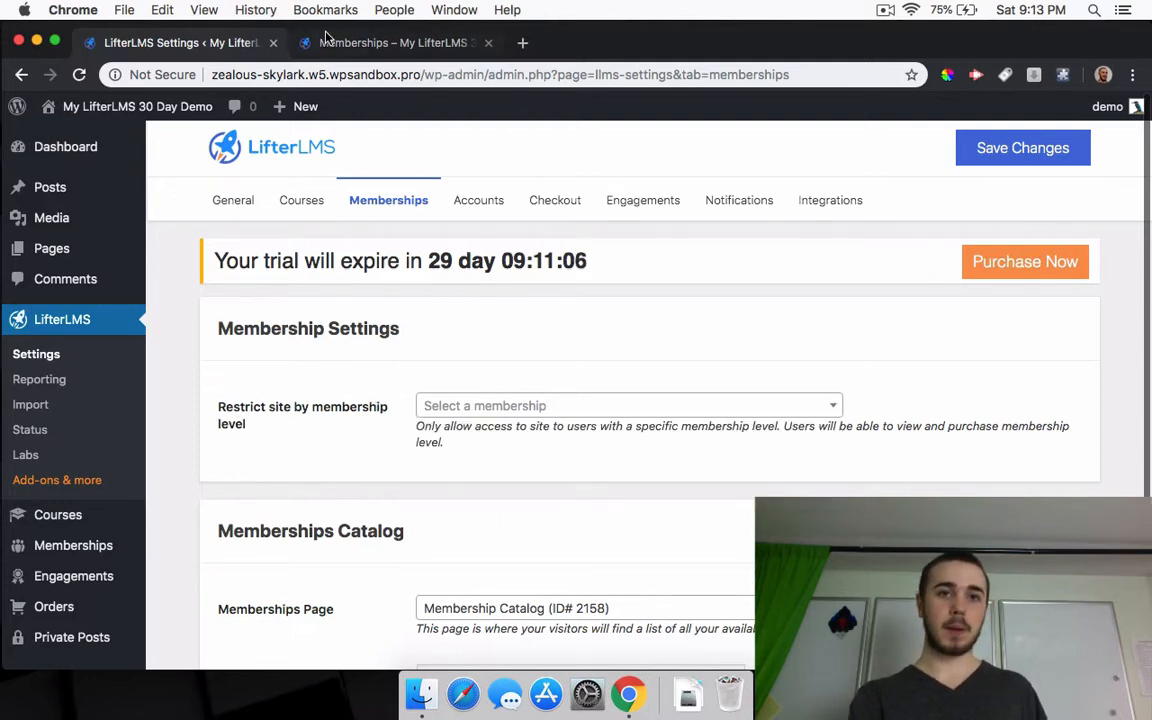